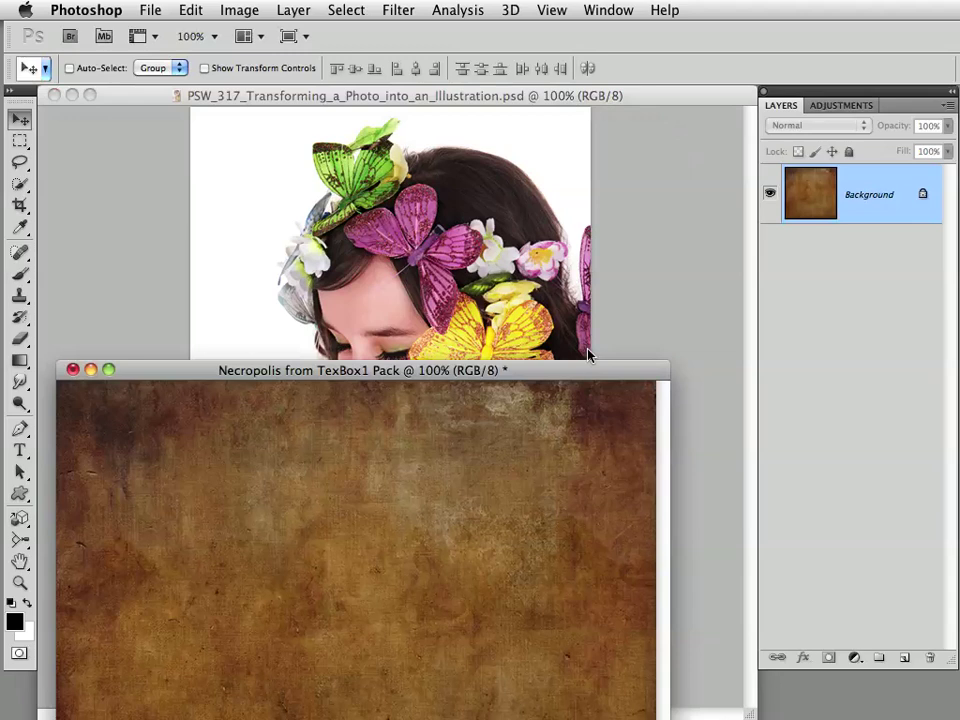
- Move the Necropolis texture document out of the way and duplicate the portrait photo's Background layer
{"action": "left_click_drag", "start_coordinate": [589, 360], "coordinate": [618, 90]}
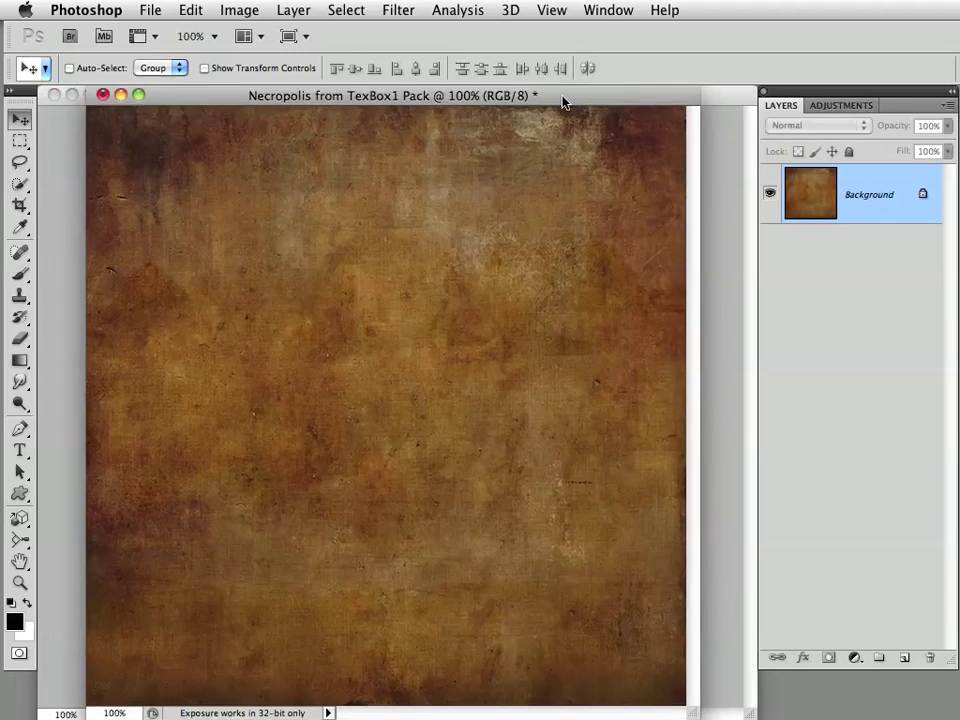
{"action": "left_click_drag", "start_coordinate": [563, 101], "coordinate": [620, 719]}
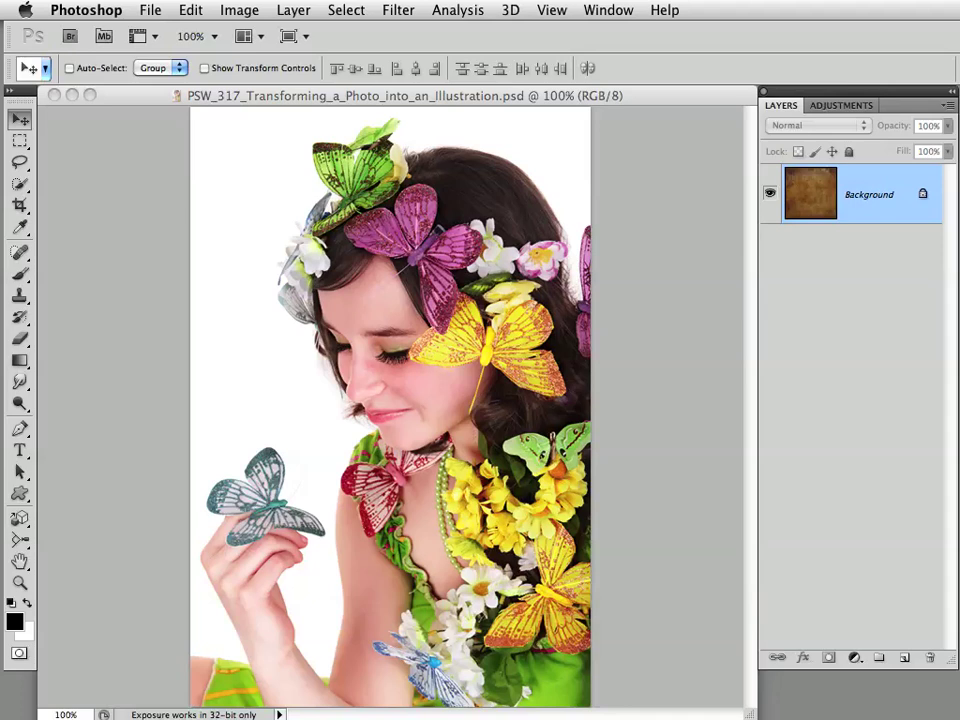
{"action": "left_click", "coordinate": [620, 98]}
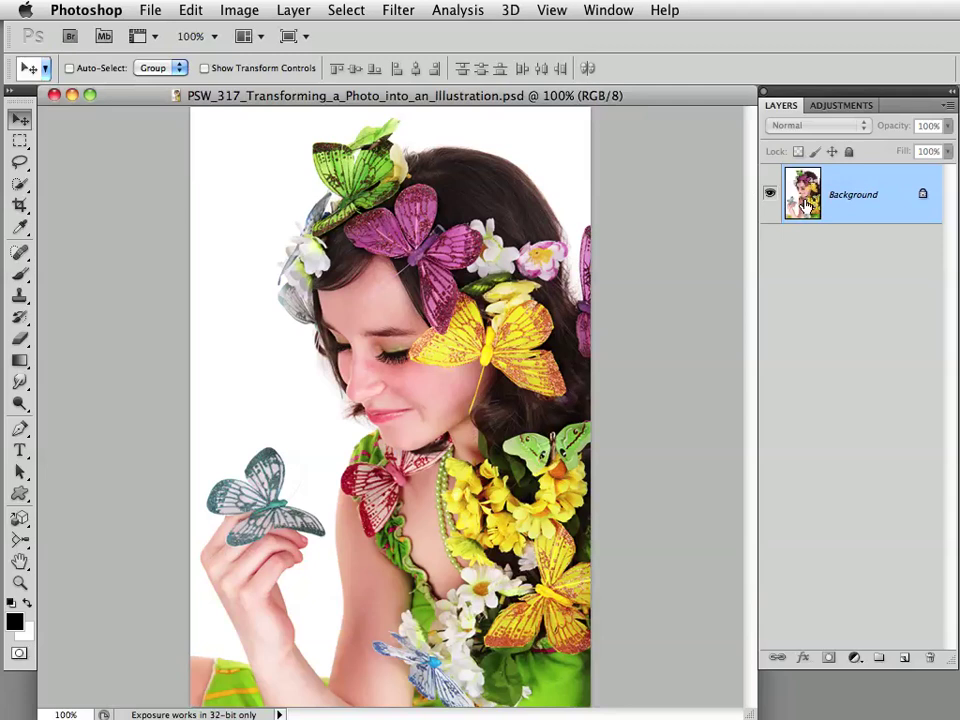
{"action": "left_click_drag", "start_coordinate": [808, 203], "coordinate": [806, 199]}
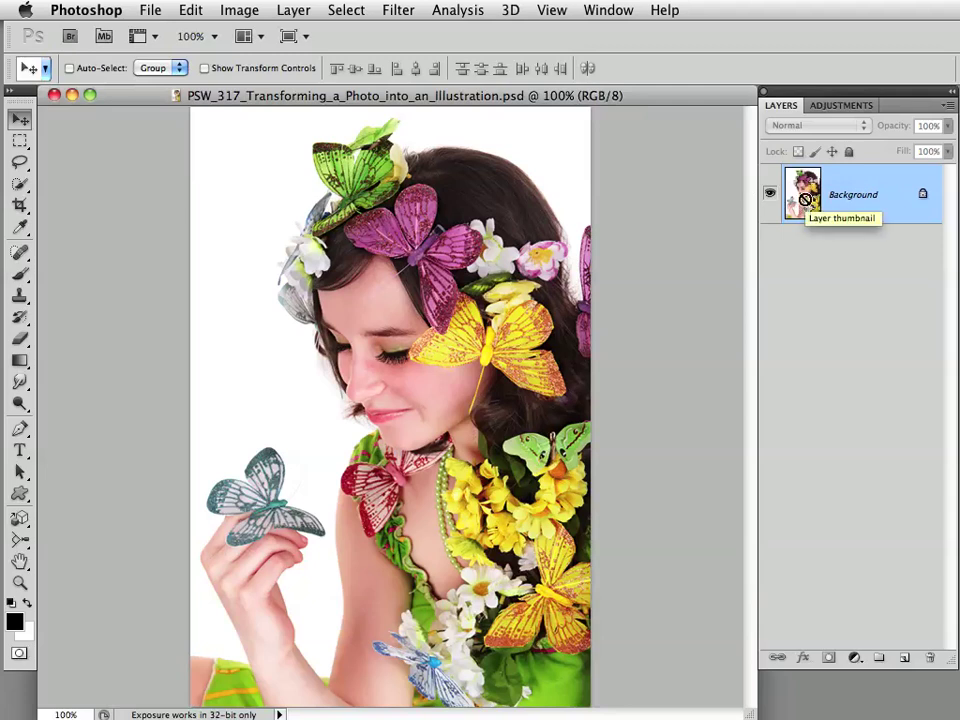
{"action": "key", "text": "super+j"}
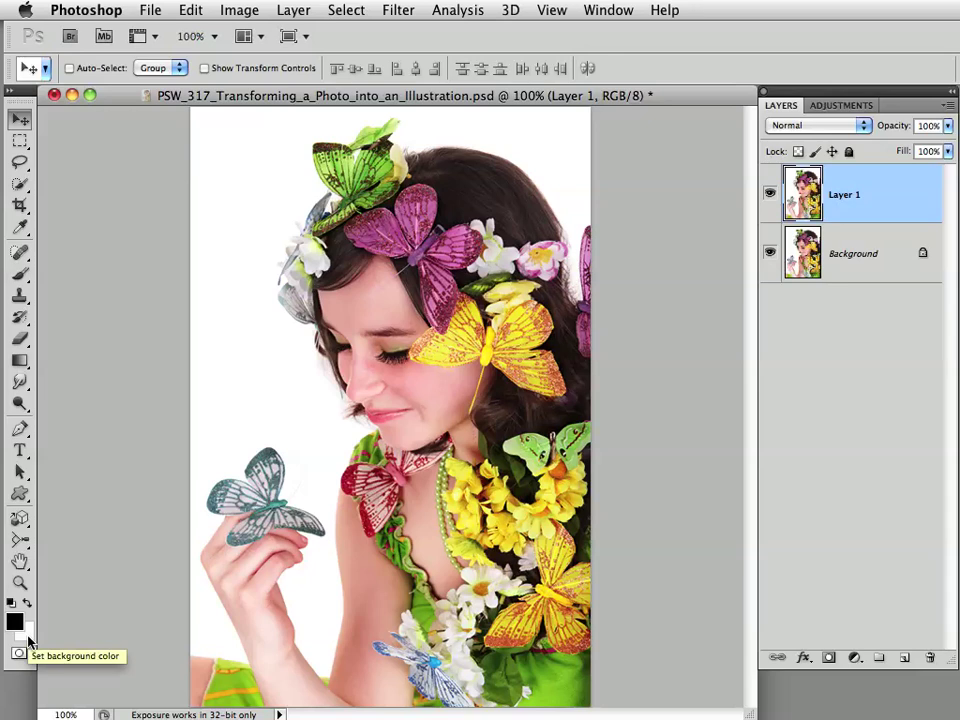
- Convert the duplicated portrait layer to black and white by applying a Gradient Map with the black-to-white gradient
{"action": "left_click", "coordinate": [241, 10]}
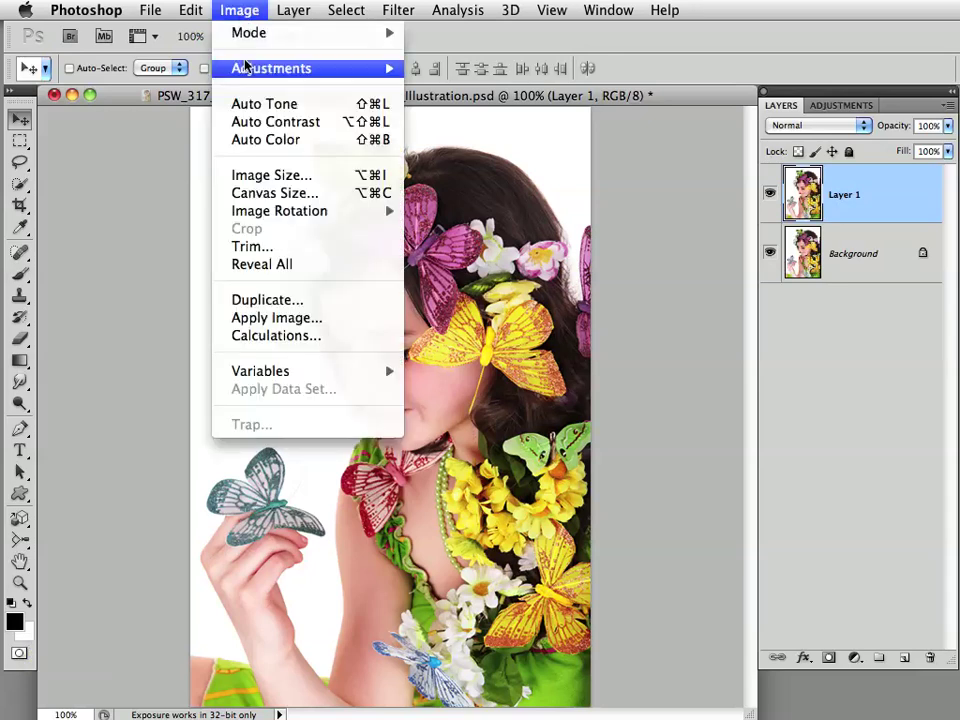
{"action": "mouse_move", "coordinate": [248, 70]}
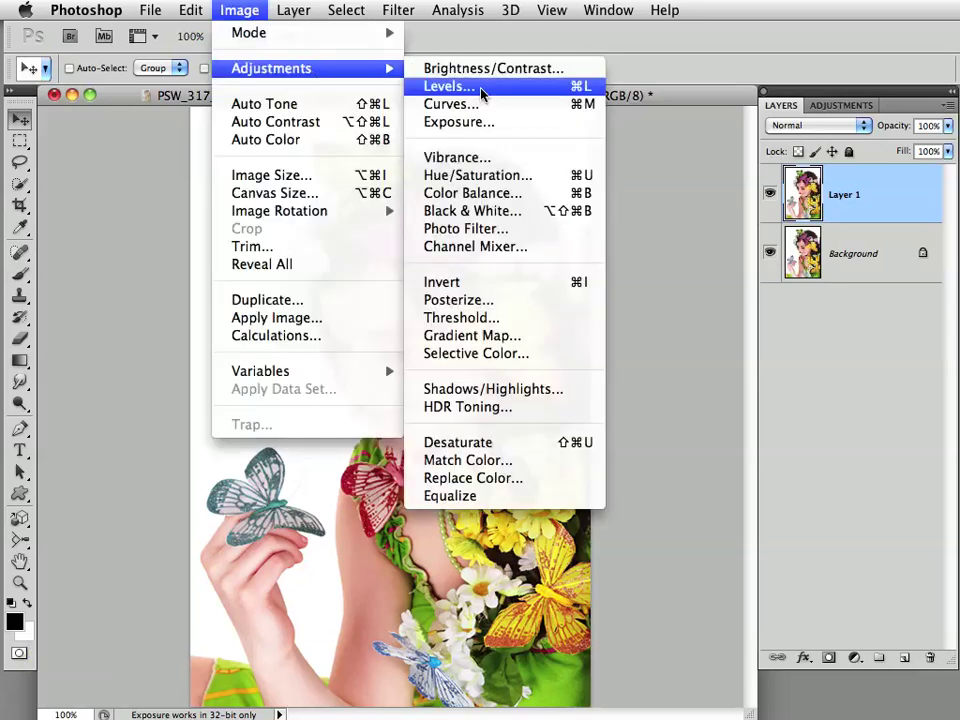
{"action": "left_click", "coordinate": [460, 336]}
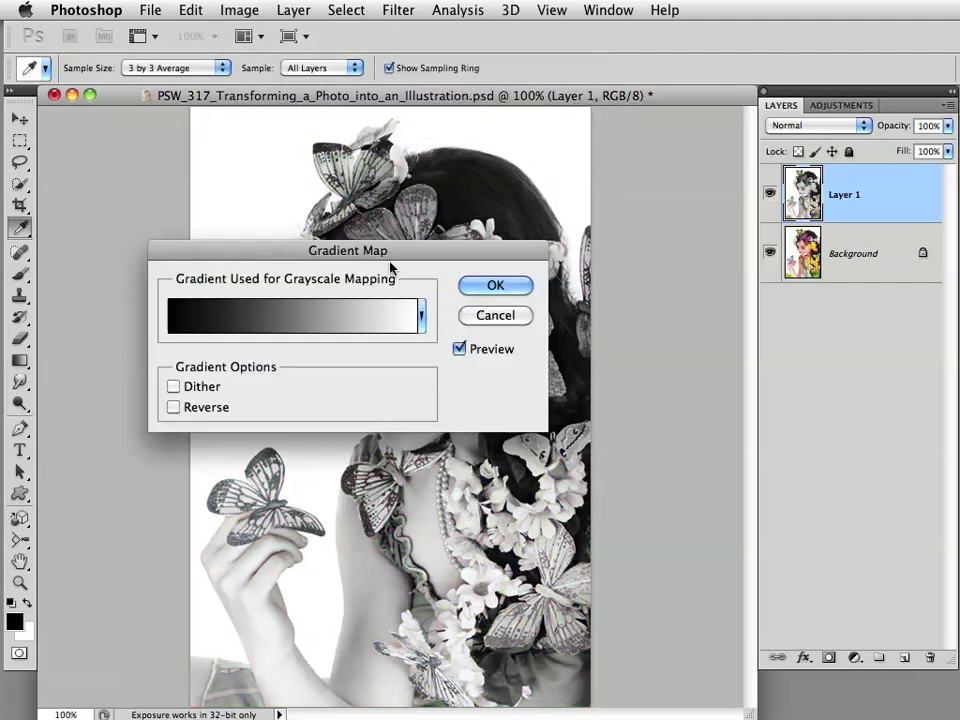
{"action": "left_click_drag", "start_coordinate": [391, 263], "coordinate": [401, 245]}
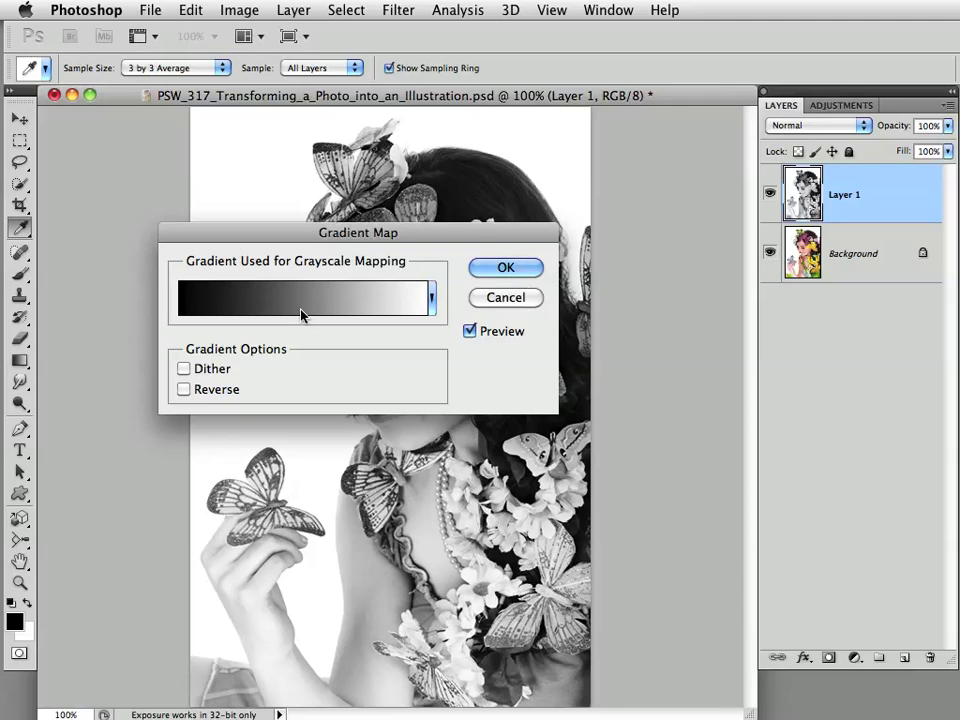
{"action": "left_click", "coordinate": [506, 268]}
{"action": "key", "text": "v"}
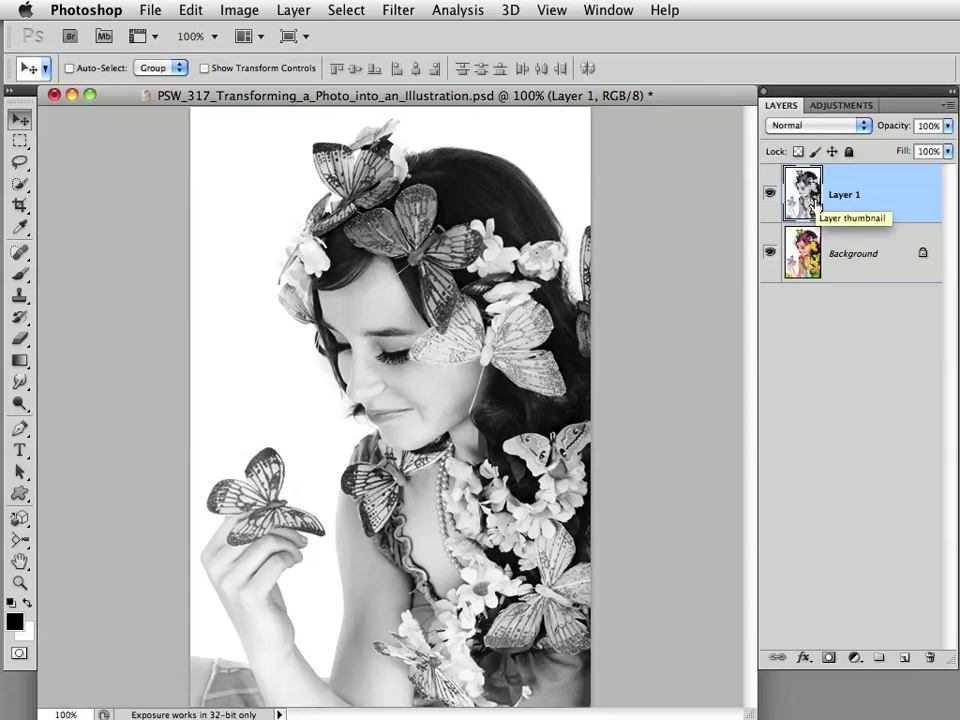
- Duplicate the black-and-white layer and set the copy's blend mode to Divide
{"action": "key", "text": "super+j"}
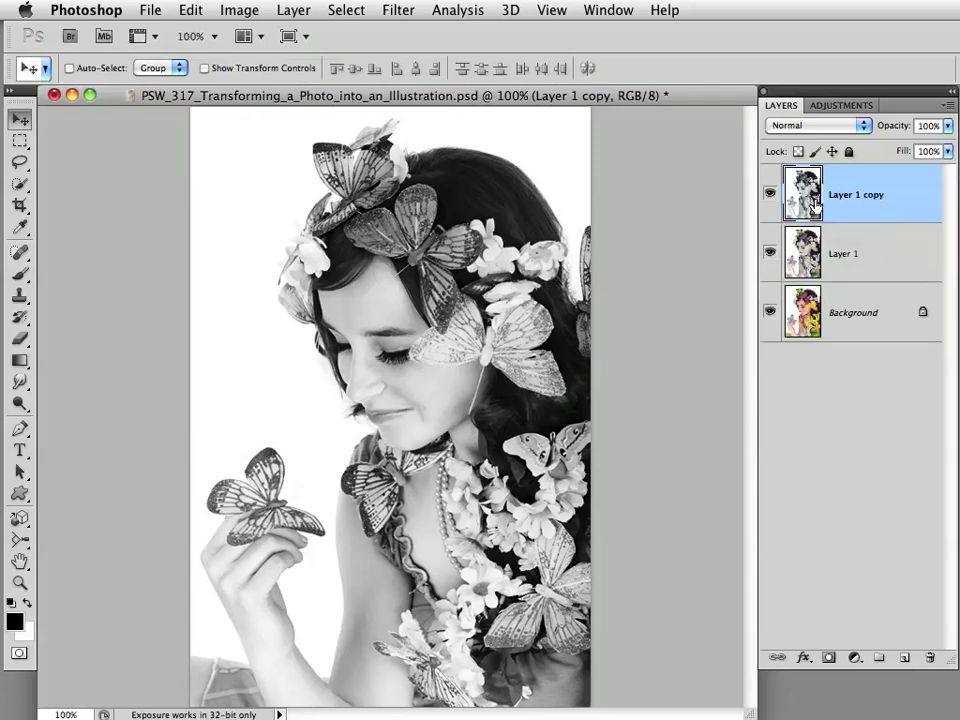
{"action": "left_click", "coordinate": [815, 127]}
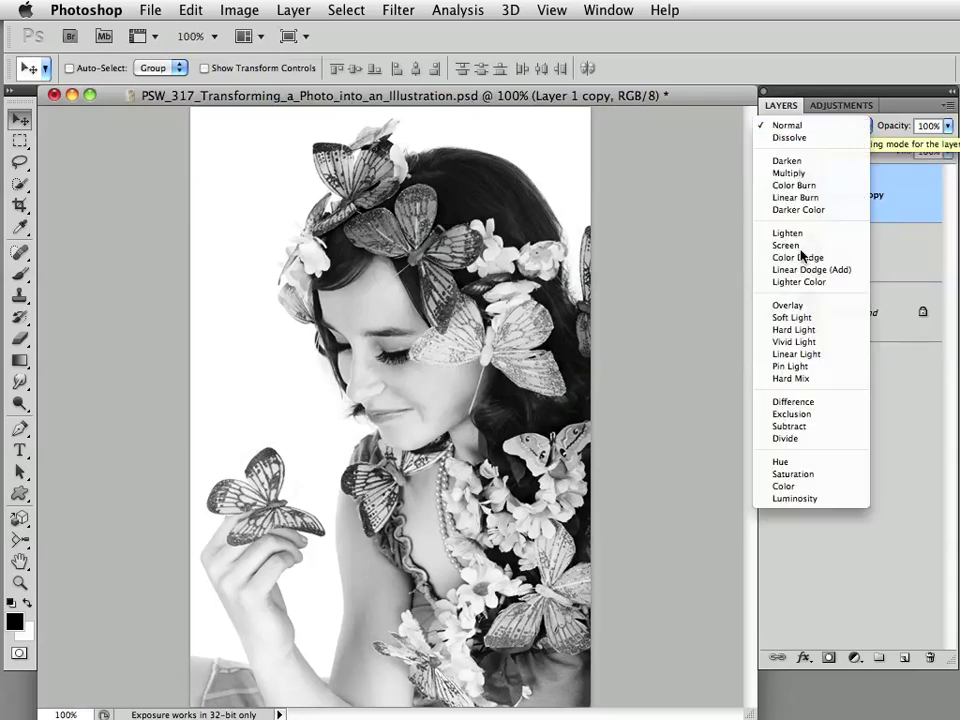
{"action": "left_click", "coordinate": [796, 439]}
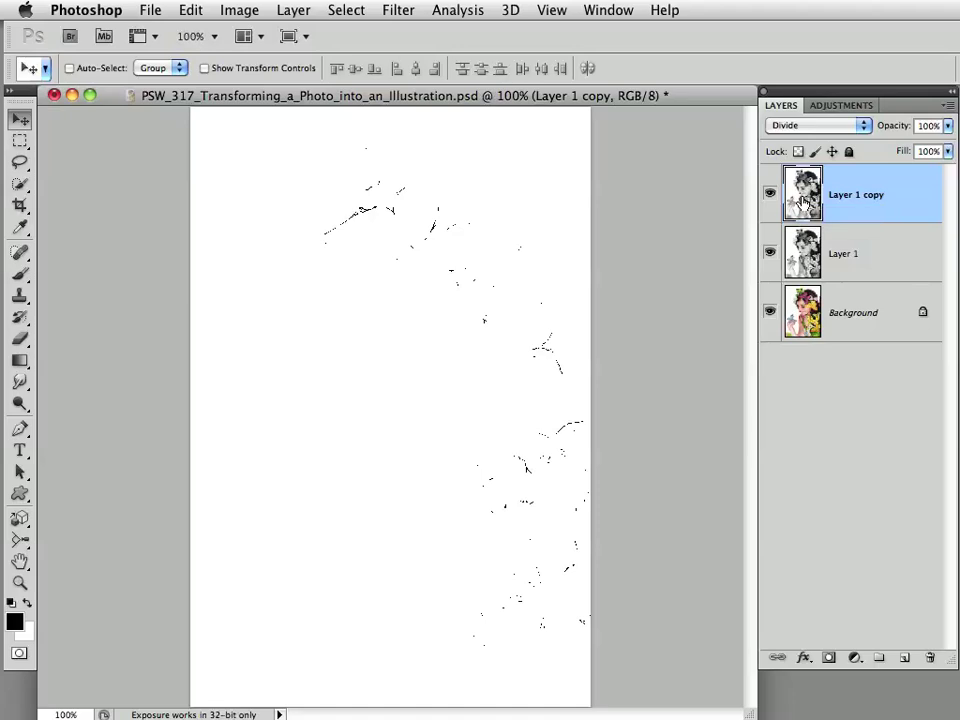
- Blur the Divide layer with a Gaussian Blur of 9.7 pixels radius and merge it down into the black-and-white layer
{"action": "left_click", "coordinate": [400, 10]}
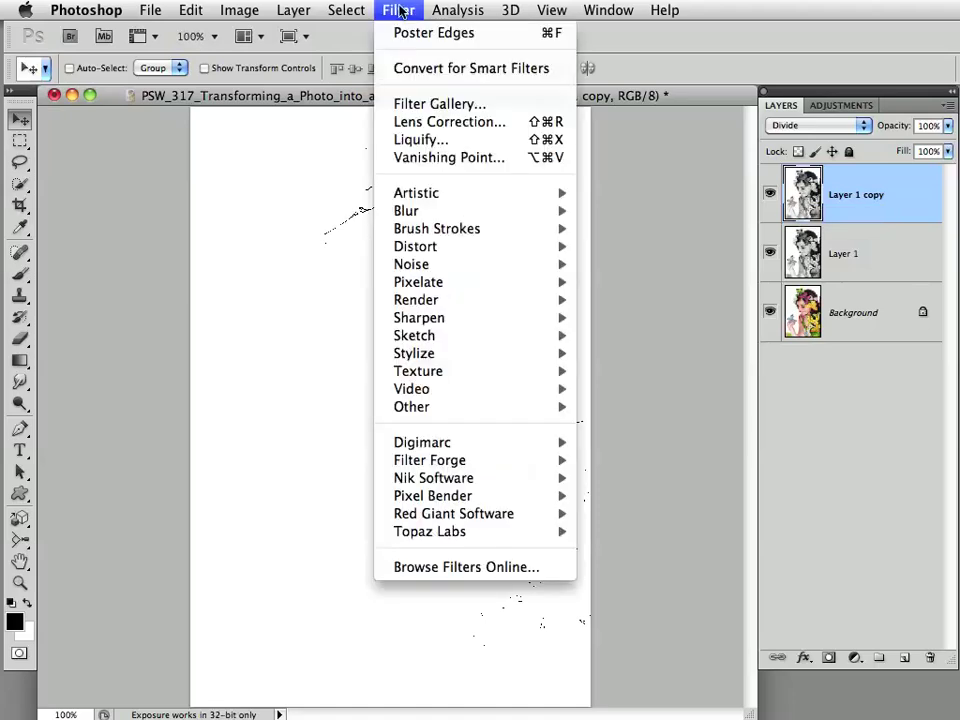
{"action": "mouse_move", "coordinate": [433, 218]}
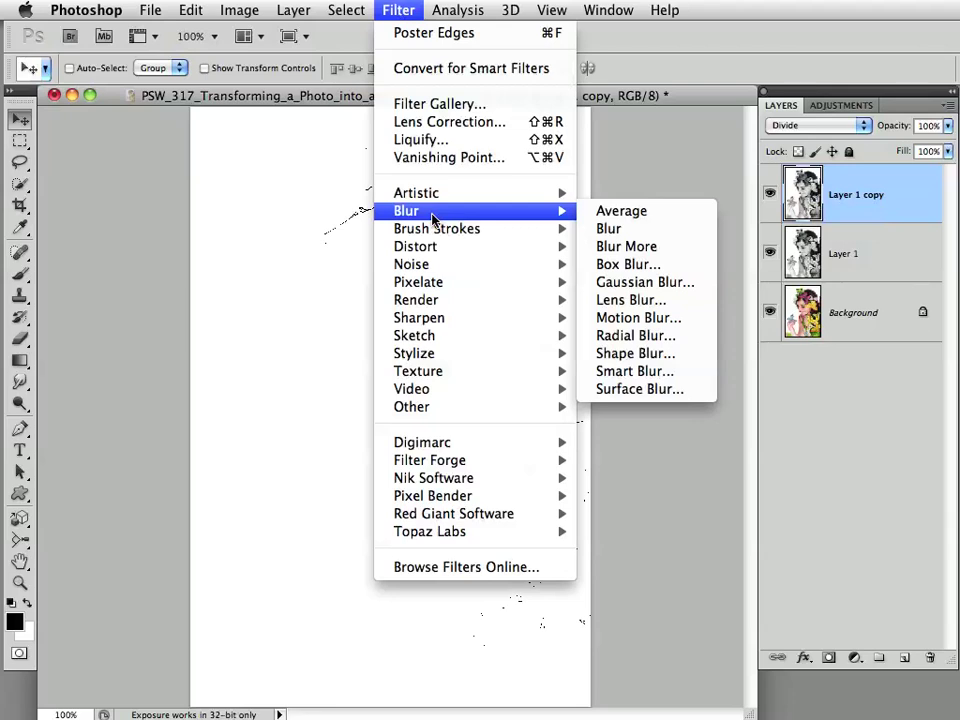
{"action": "left_click", "coordinate": [640, 284]}
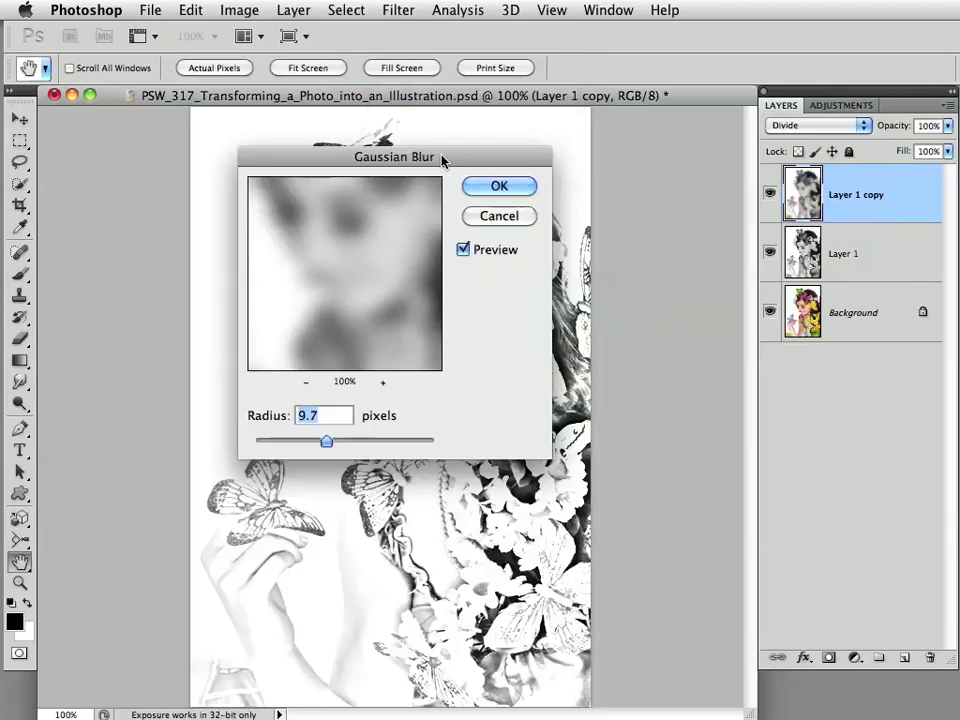
{"action": "left_click_drag", "start_coordinate": [443, 160], "coordinate": [803, 346]}
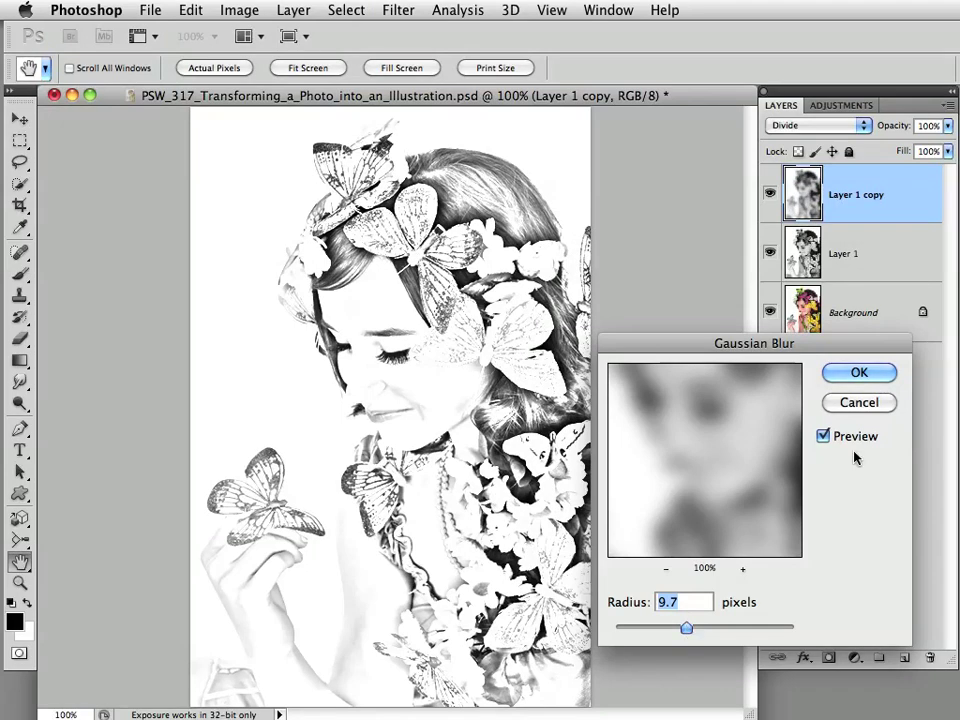
{"action": "left_click", "coordinate": [823, 437]}
{"action": "left_click", "coordinate": [823, 437]}
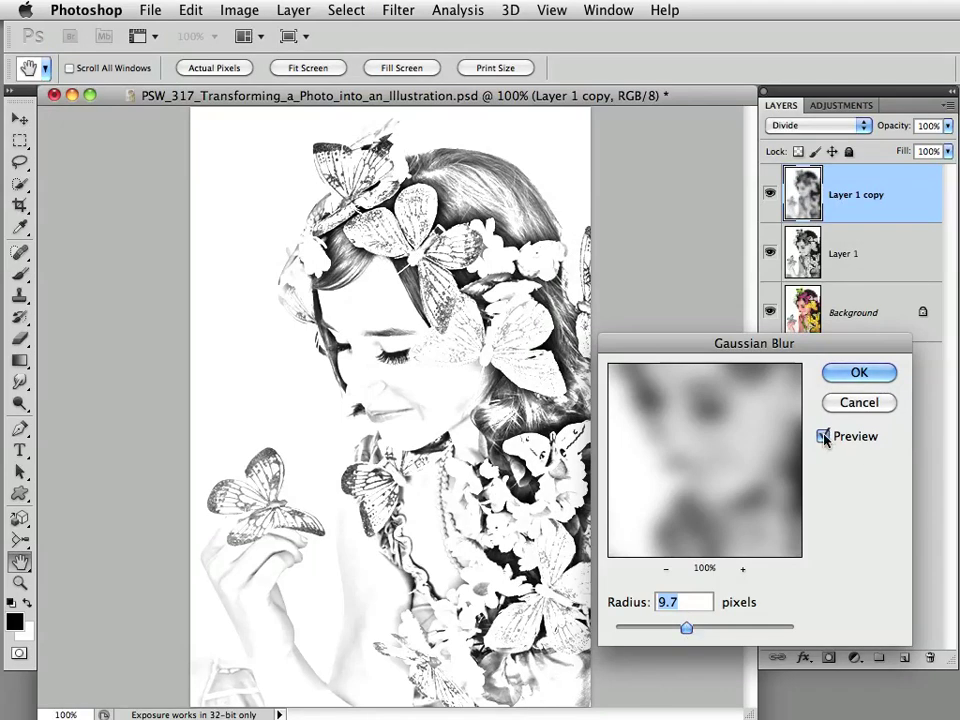
{"action": "left_click", "coordinate": [857, 374]}
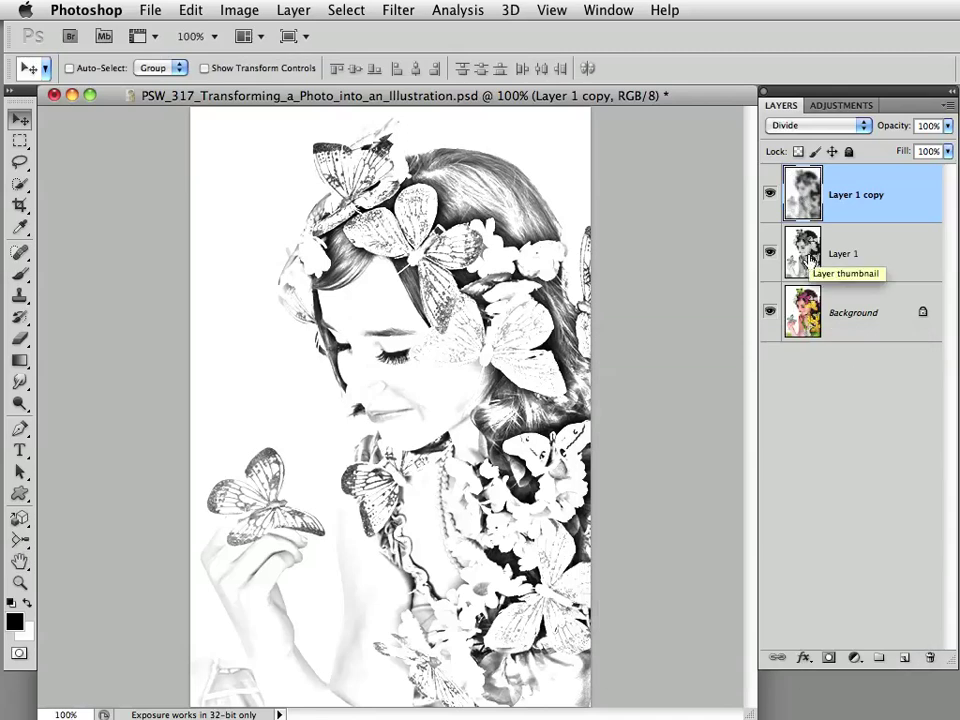
{"action": "left_click", "coordinate": [293, 10]}
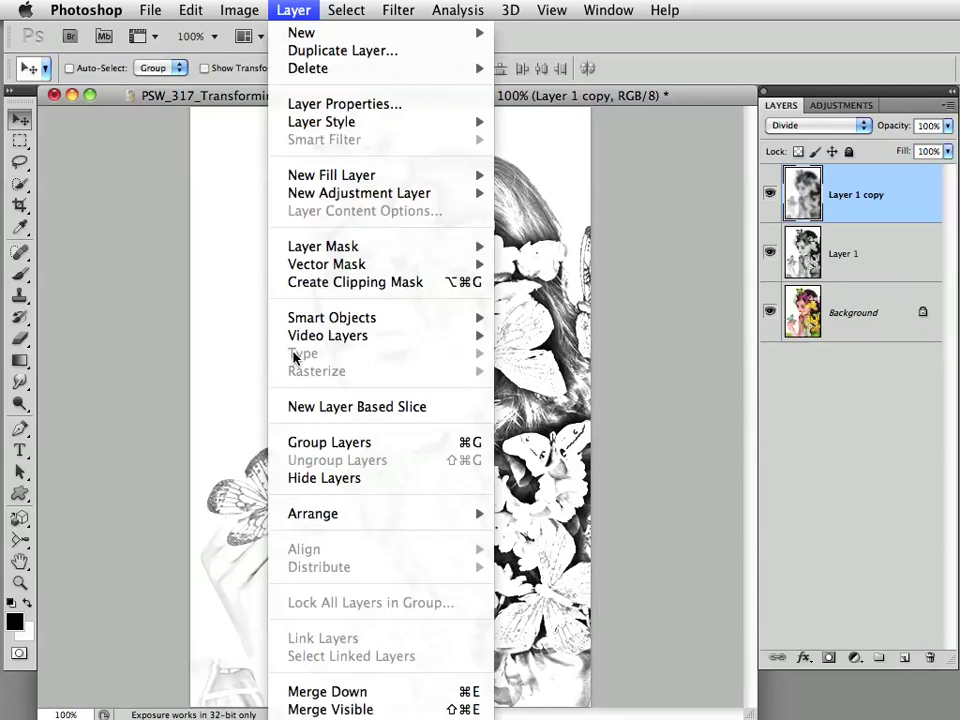
{"action": "left_click", "coordinate": [366, 692]}
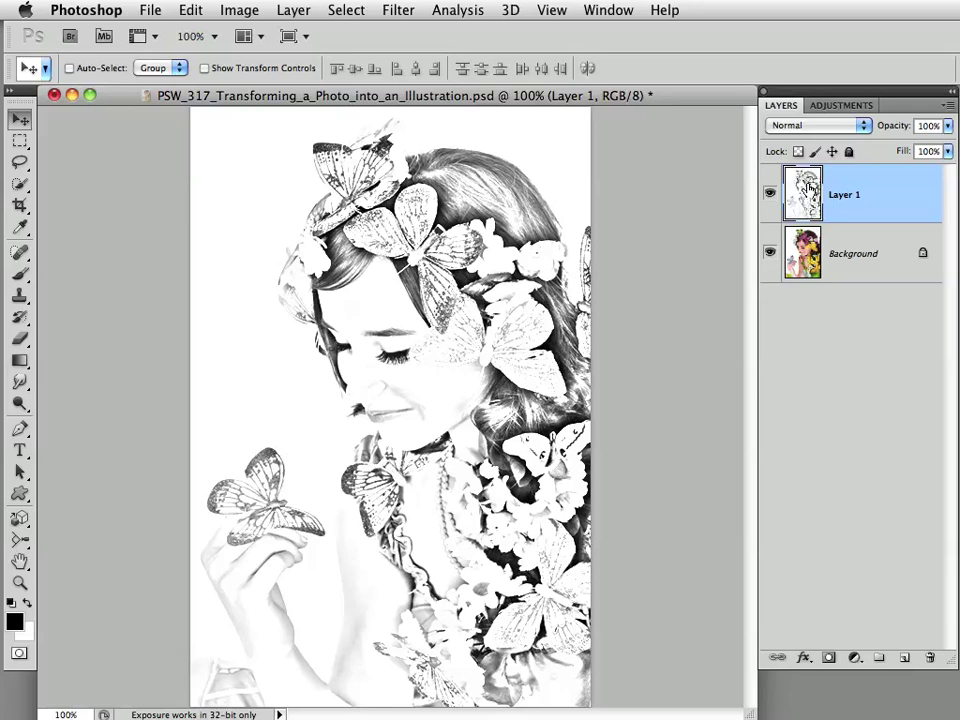
- Apply the Poster Edges filter to the merged sketch layer with Edge Thickness 0, Edge Intensity 1 and Posterization 6
{"action": "left_click", "coordinate": [399, 10]}
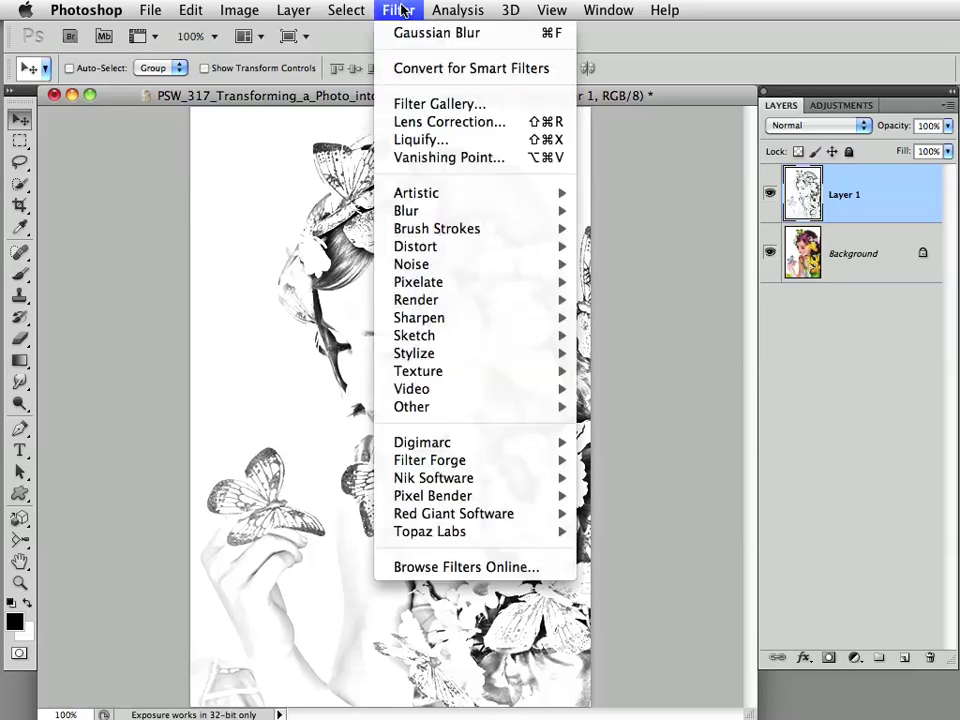
{"action": "mouse_move", "coordinate": [430, 195]}
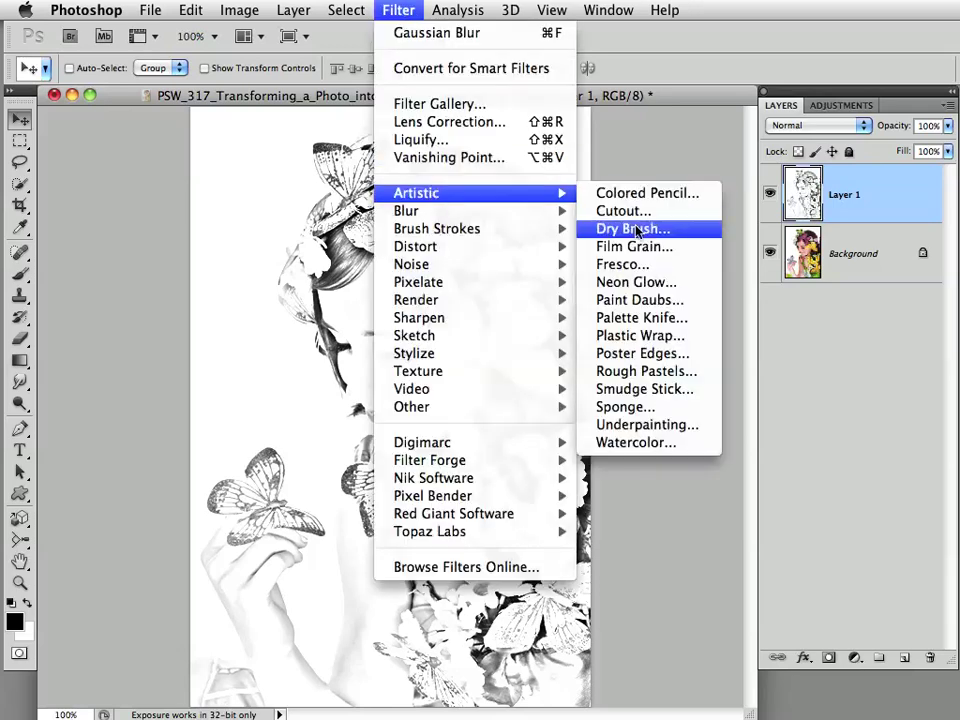
{"action": "left_click", "coordinate": [640, 354]}
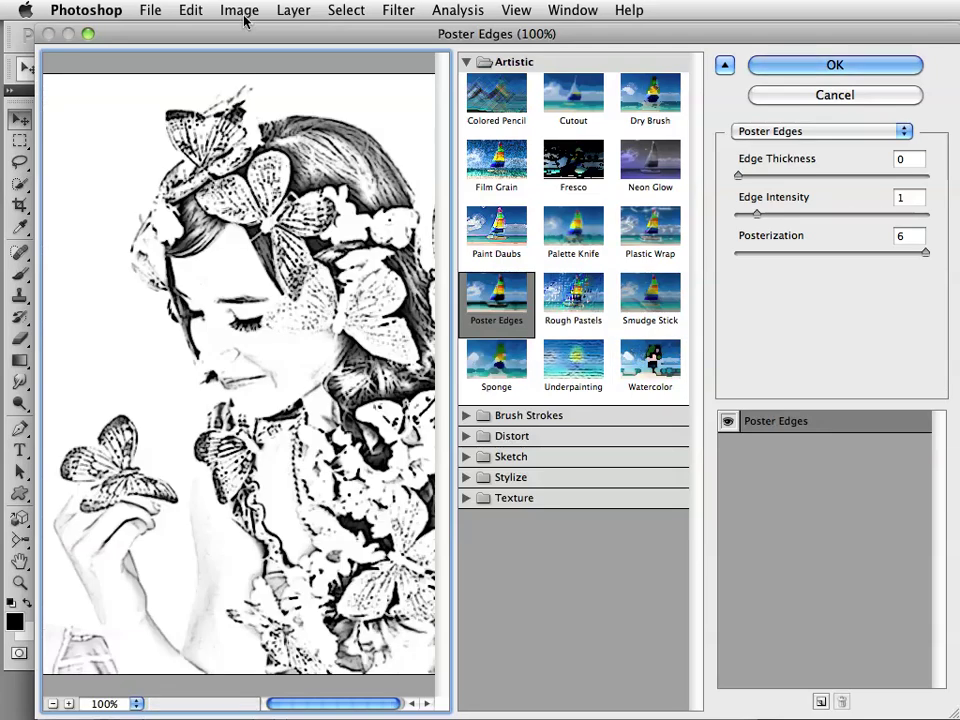
{"action": "left_click_drag", "start_coordinate": [236, 36], "coordinate": [233, 35]}
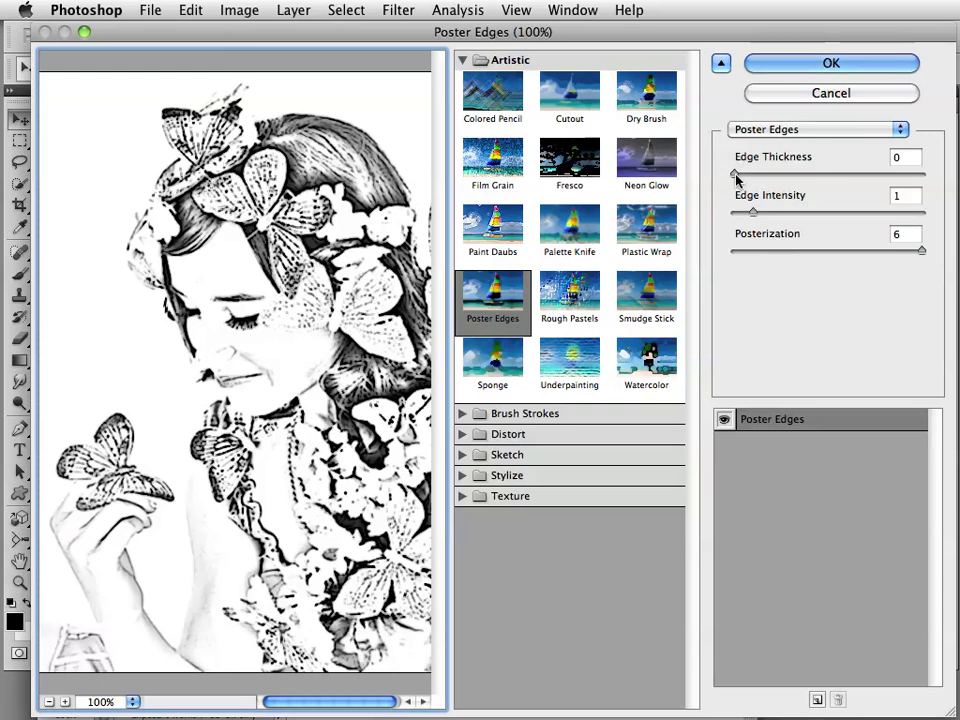
{"action": "mouse_move", "coordinate": [734, 177]}
{"action": "left_mouse_down"}
{"action": "mouse_move", "coordinate": [810, 184]}
{"action": "mouse_move", "coordinate": [734, 178]}
{"action": "left_mouse_up"}
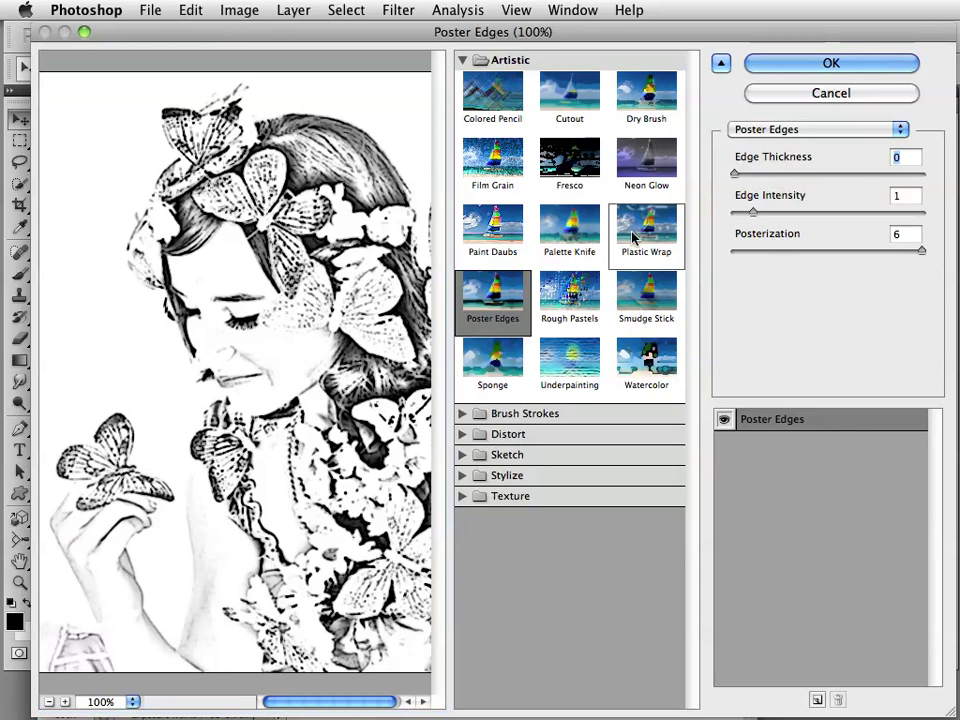
{"action": "left_click", "coordinate": [753, 212]}
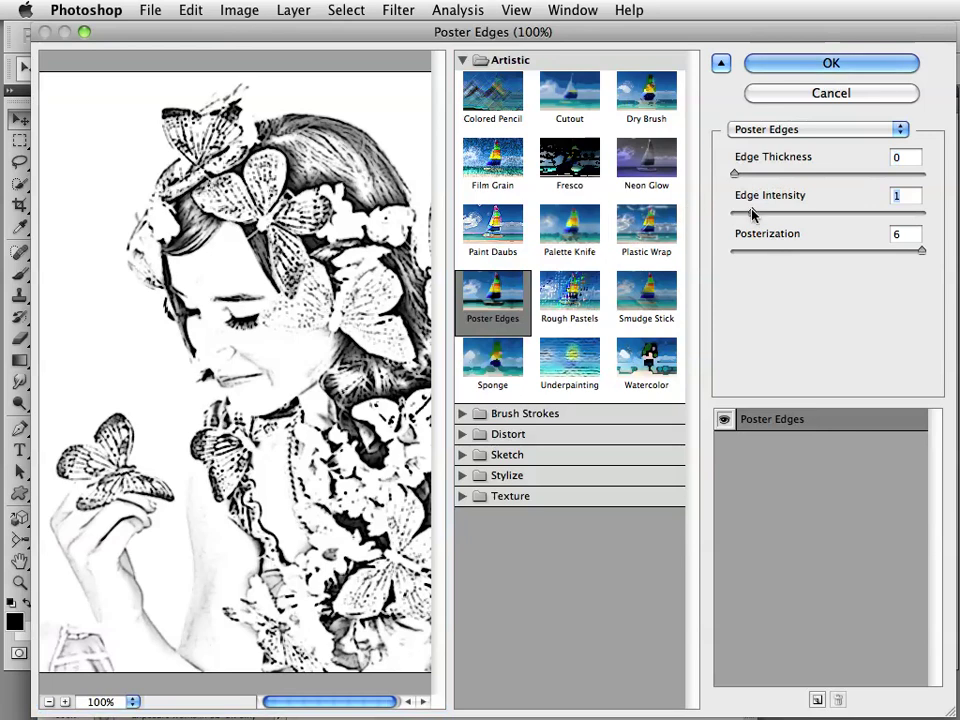
{"action": "mouse_move", "coordinate": [753, 212]}
{"action": "left_mouse_down"}
{"action": "mouse_move", "coordinate": [729, 214]}
{"action": "mouse_move", "coordinate": [823, 229]}
{"action": "mouse_move", "coordinate": [749, 220]}
{"action": "left_mouse_up"}
{"action": "mouse_move", "coordinate": [921, 251]}
{"action": "left_mouse_down"}
{"action": "mouse_move", "coordinate": [765, 253]}
{"action": "mouse_move", "coordinate": [936, 254]}
{"action": "left_mouse_up"}
{"action": "left_click", "coordinate": [777, 66]}
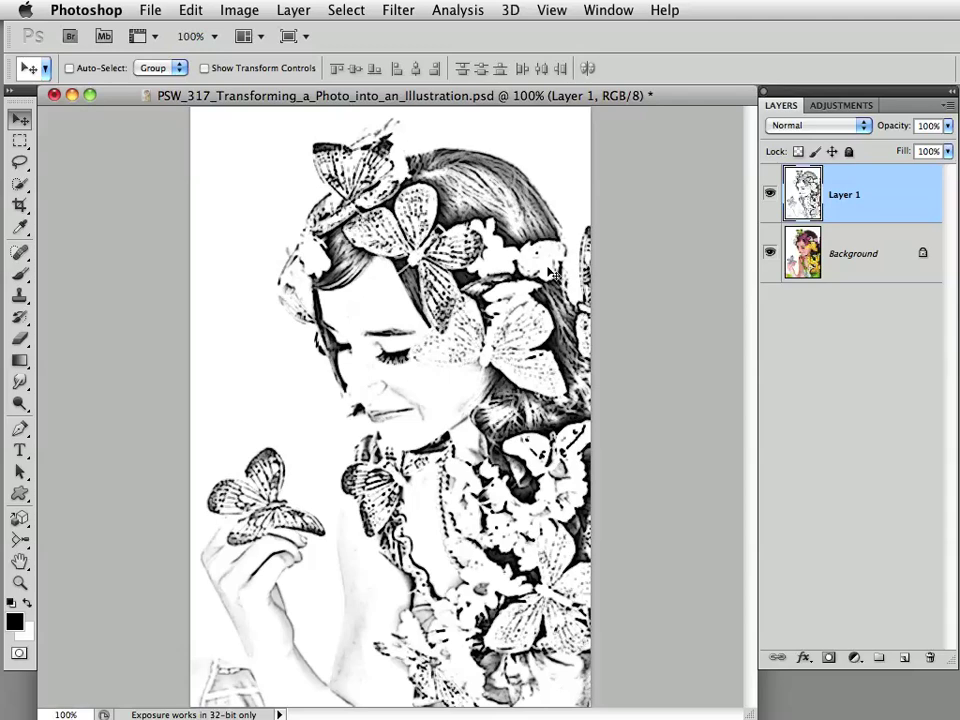
- Compare the sketch layer with and without the Poster Edges filter and undo the filter
{"action": "key", "text": "ctrl+z"}
{"action": "key", "text": "ctrl+z"}
{"action": "key", "text": "ctrl+z"}
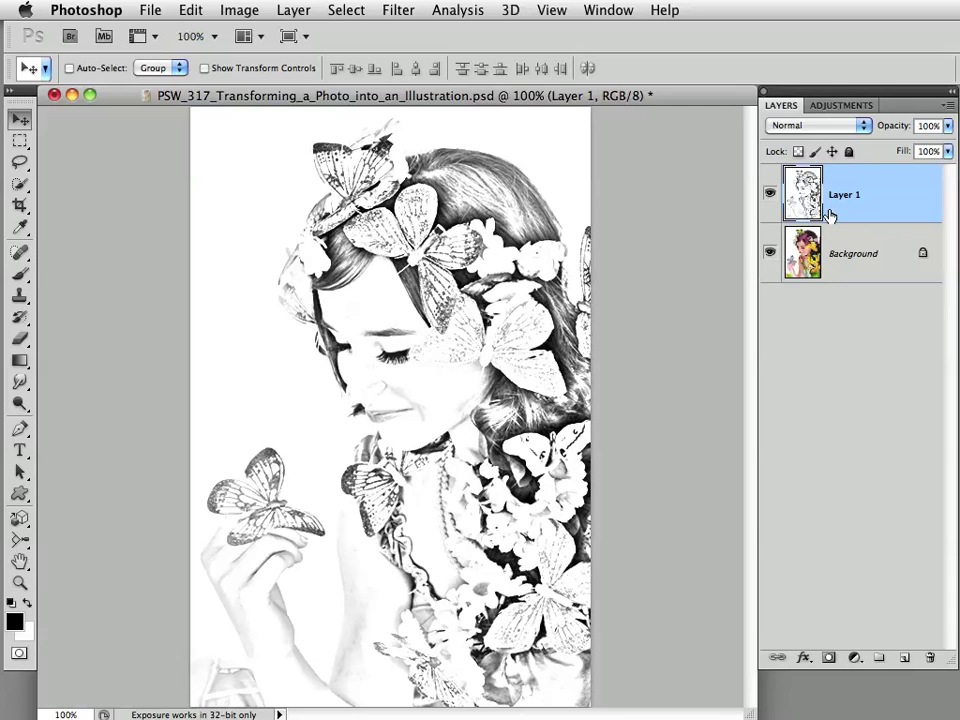
{"action": "key", "text": "ctrl+z"}
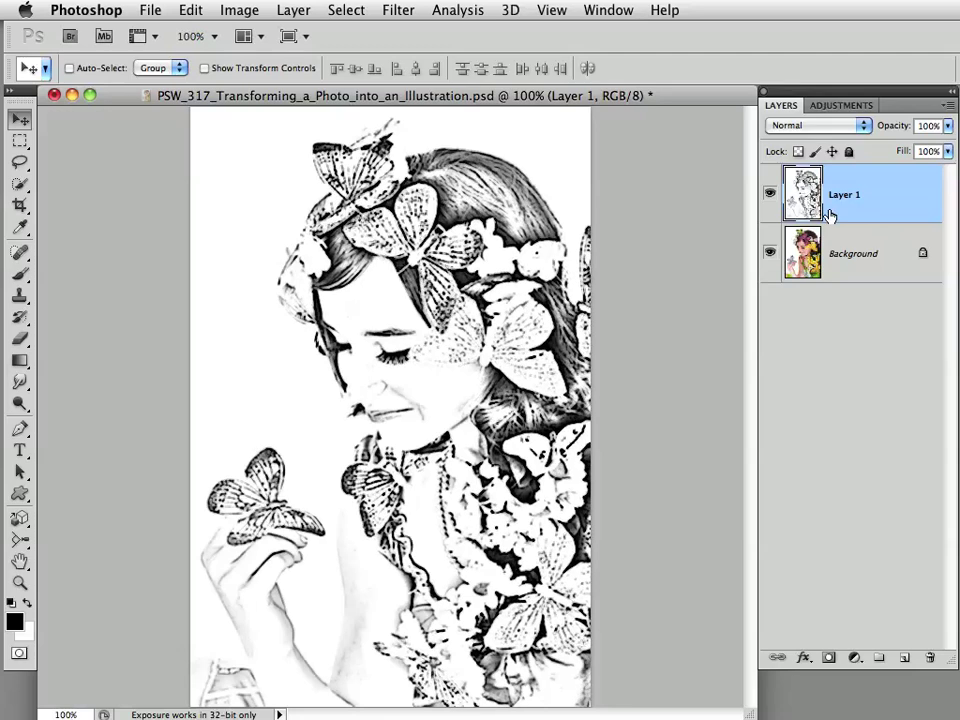
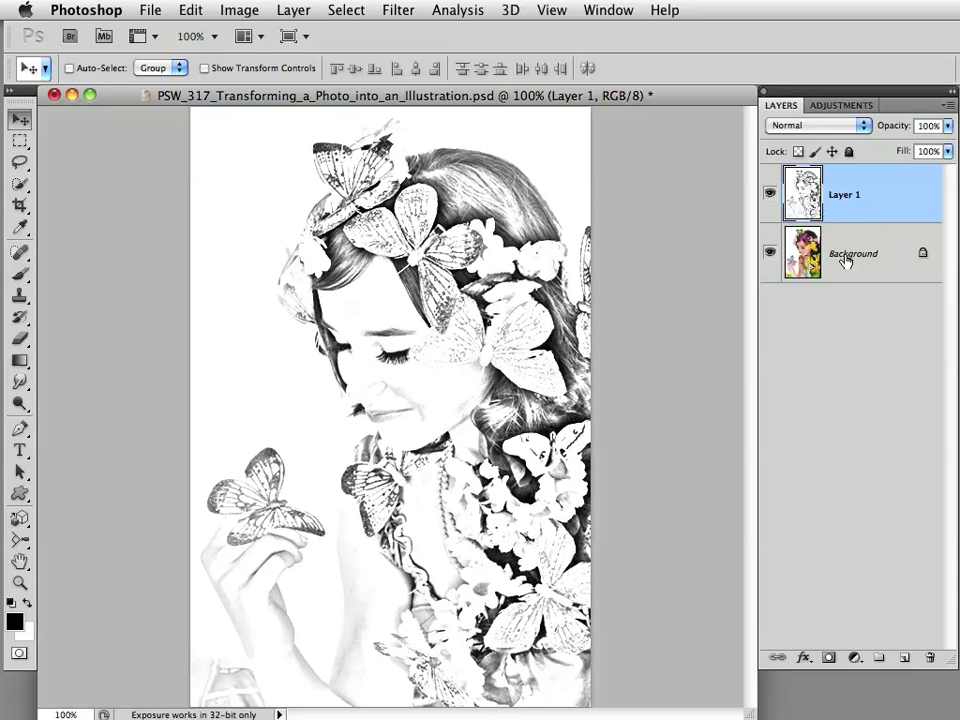
- Convert the locked Background layer into a regular layer, keeping Normal mode and 100% opacity
{"action": "double_click", "coordinate": [845, 257]}
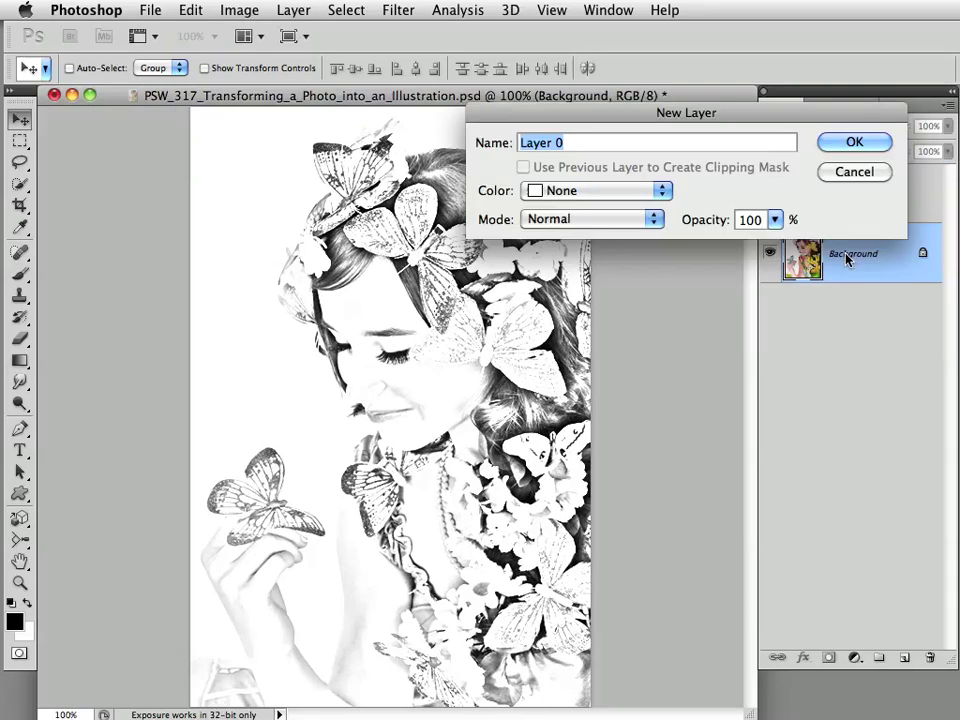
{"action": "left_click", "coordinate": [852, 143]}
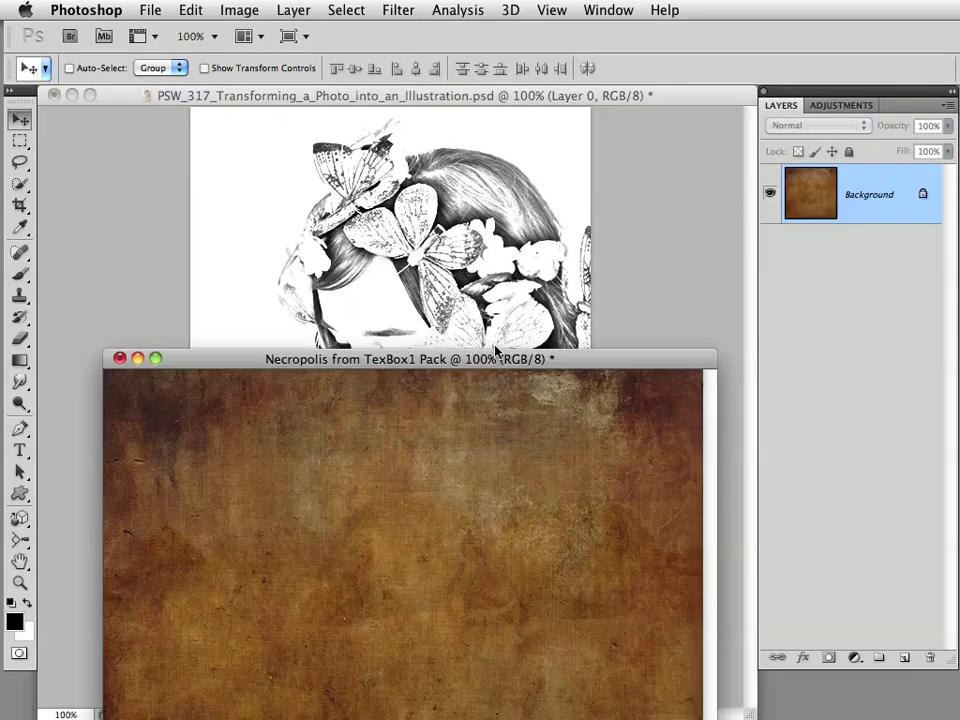
- Copy the Necropolis texture into the portrait document as a new layer beneath the sketch layer
{"action": "left_click_drag", "start_coordinate": [490, 358], "coordinate": [485, 102]}
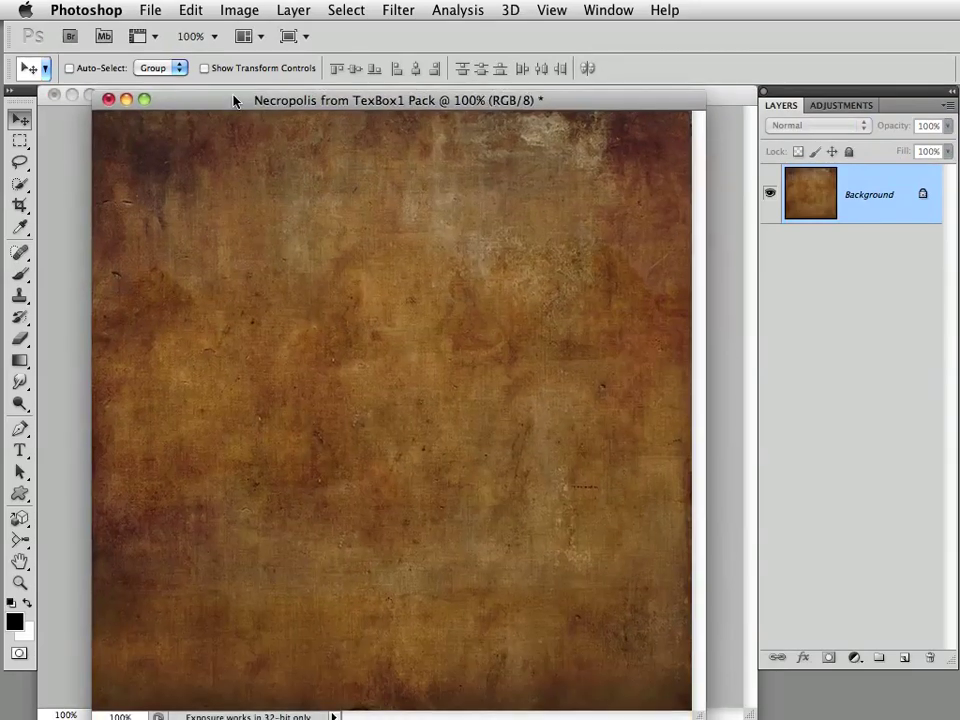
{"action": "left_click_drag", "start_coordinate": [228, 104], "coordinate": [227, 101]}
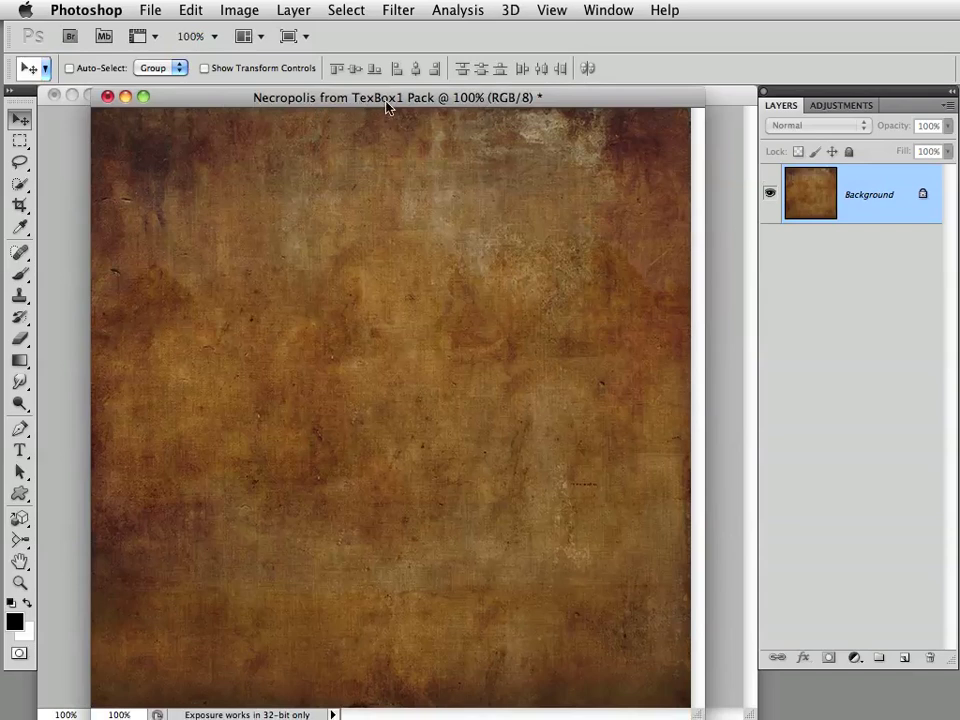
{"action": "left_click_drag", "start_coordinate": [221, 100], "coordinate": [220, 100]}
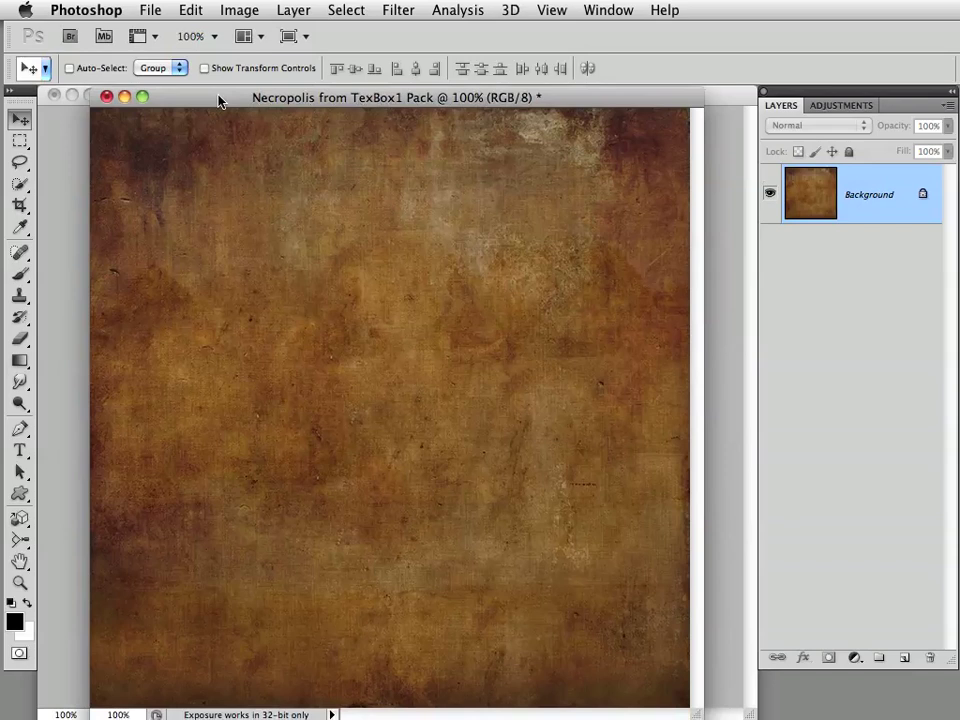
{"action": "left_click_drag", "start_coordinate": [219, 100], "coordinate": [265, 459]}
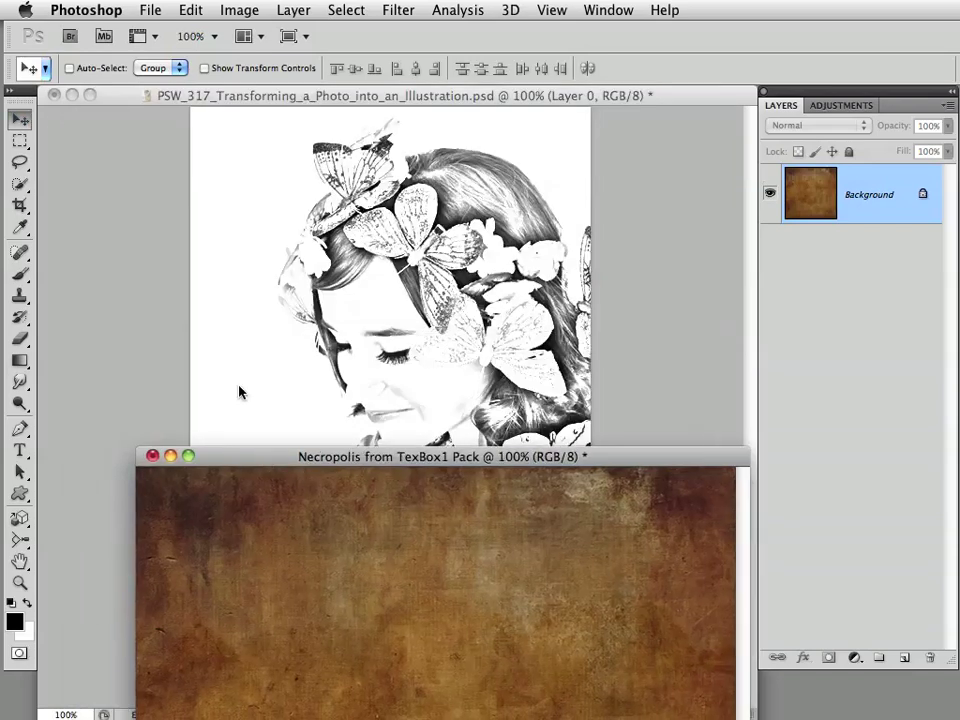
{"action": "left_click_drag", "start_coordinate": [469, 647], "coordinate": [450, 340]}
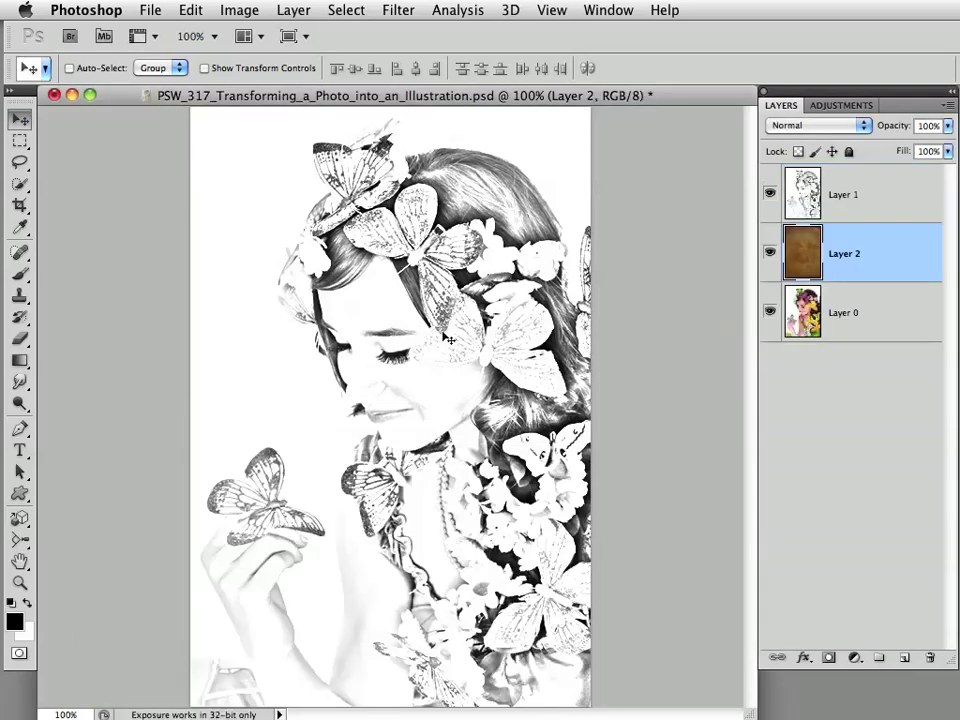
- Move the texture document's window out of the way and place the texture layer below the color photo layer
{"action": "key", "text": "super+grave"}
{"action": "left_click_drag", "start_coordinate": [435, 460], "coordinate": [429, 719]}
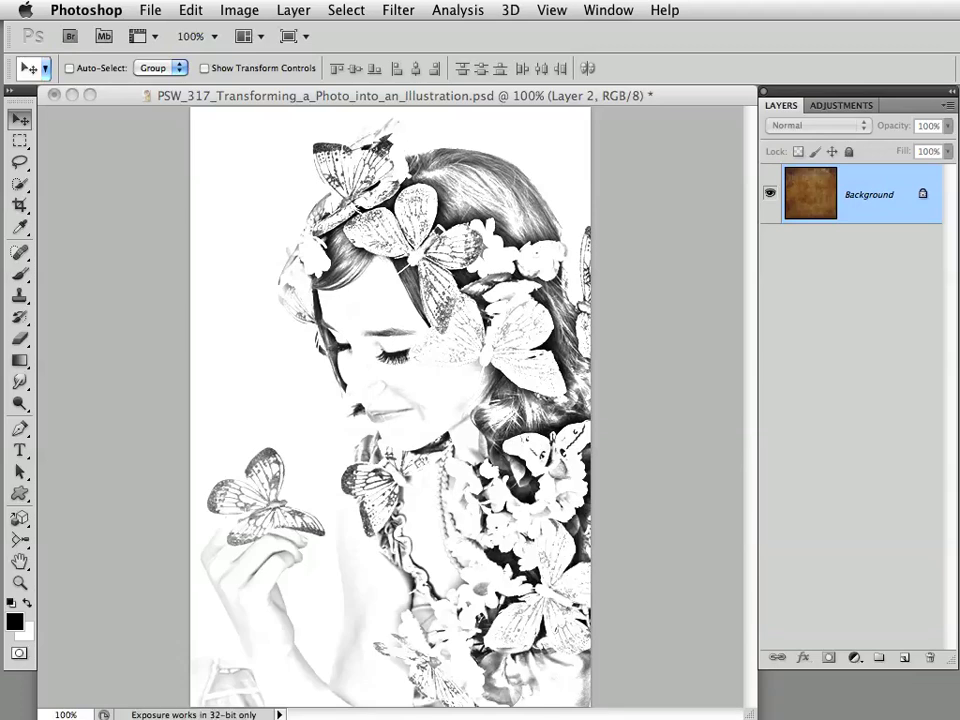
{"action": "left_click", "coordinate": [398, 95]}
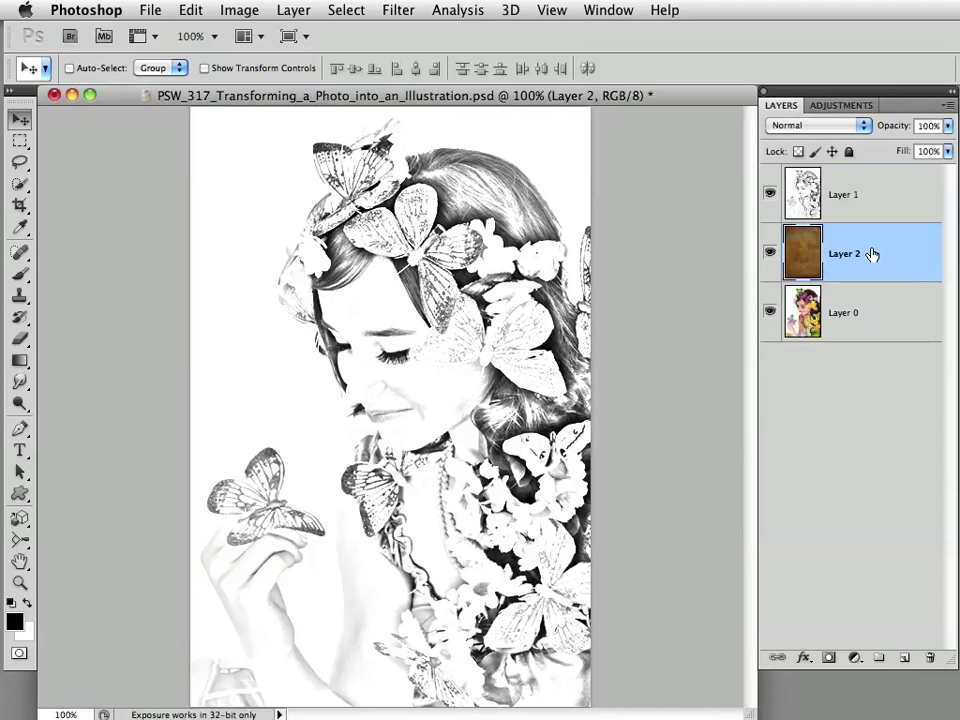
{"action": "left_click_drag", "start_coordinate": [872, 255], "coordinate": [866, 332]}
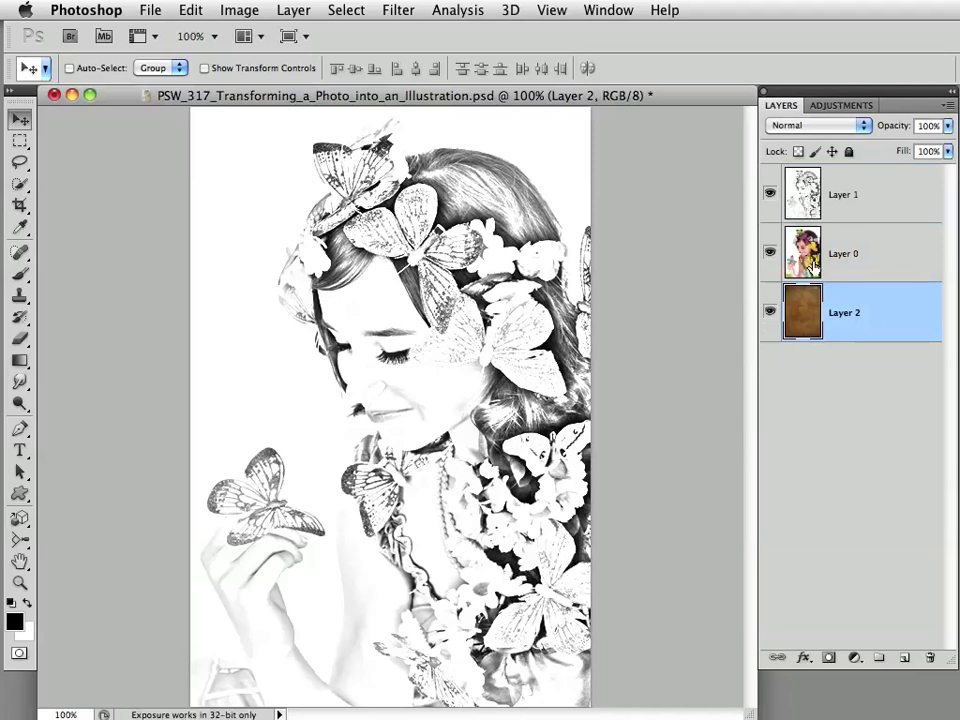
- Hide the color photo layer and set the sketch layer's blend mode to Multiply
{"action": "left_click", "coordinate": [853, 205]}
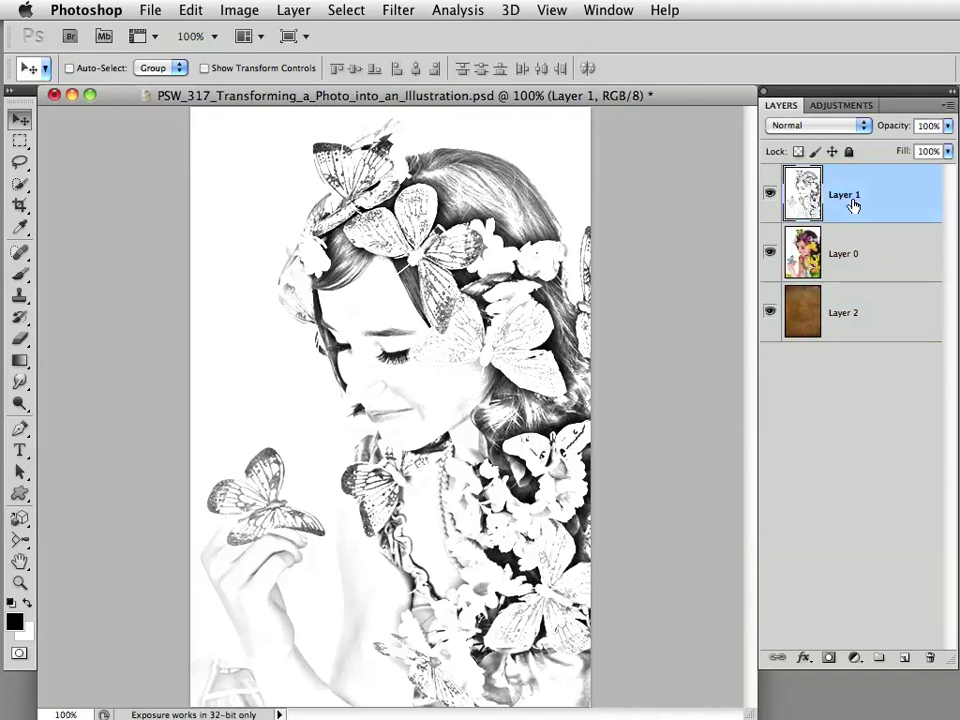
{"action": "left_click", "coordinate": [769, 253]}
{"action": "left_click", "coordinate": [797, 126]}
{"action": "left_click", "coordinate": [795, 167]}
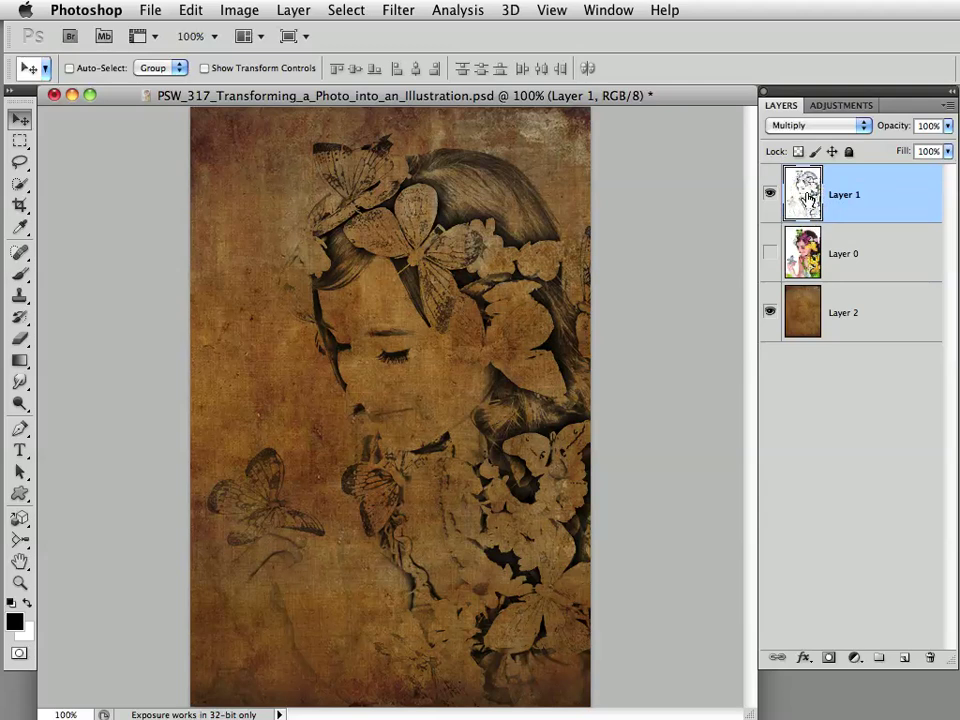
- Add a Hue/Saturation adjustment layer clipped to the sketch layer, with Normal mode and 100% opacity
{"action": "left_click", "coordinate": [831, 106]}
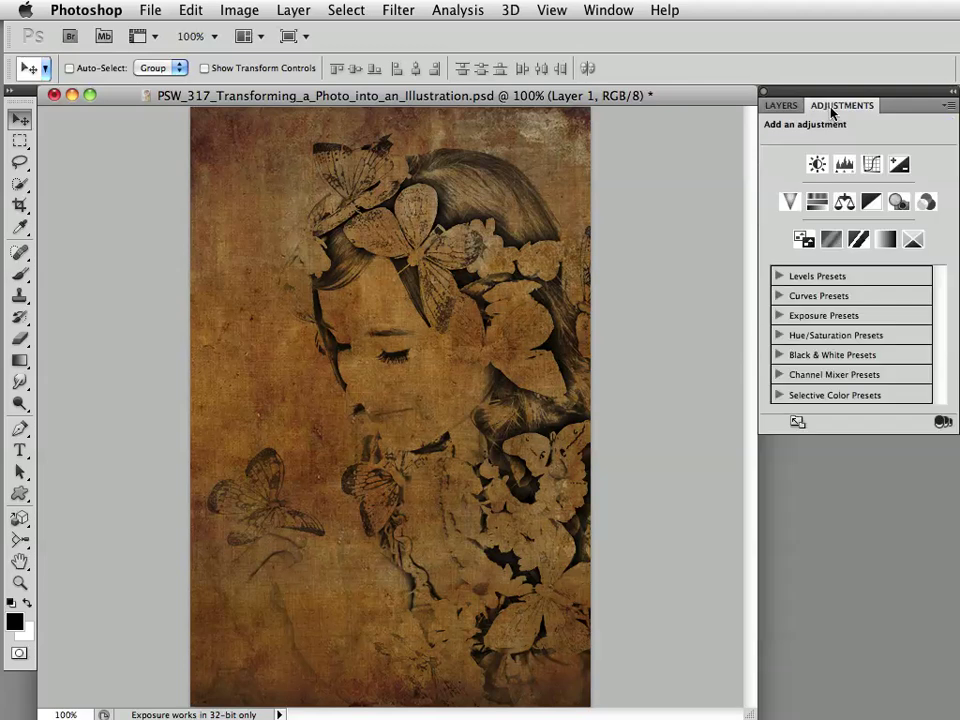
{"action": "left_click", "coordinate": [601, 10]}
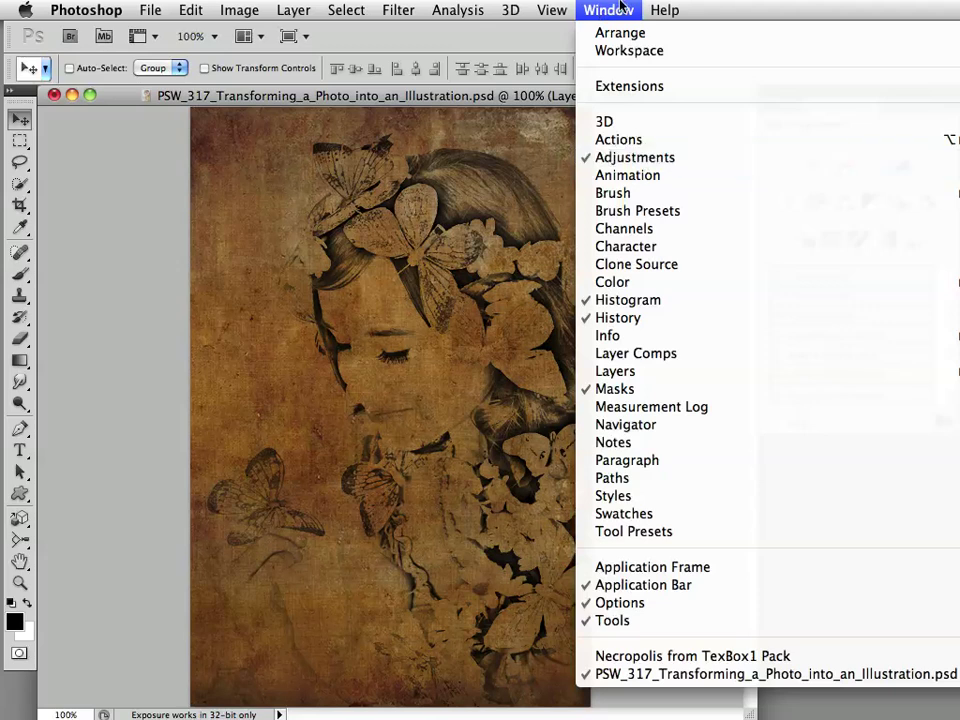
{"action": "left_click", "coordinate": [612, 12]}
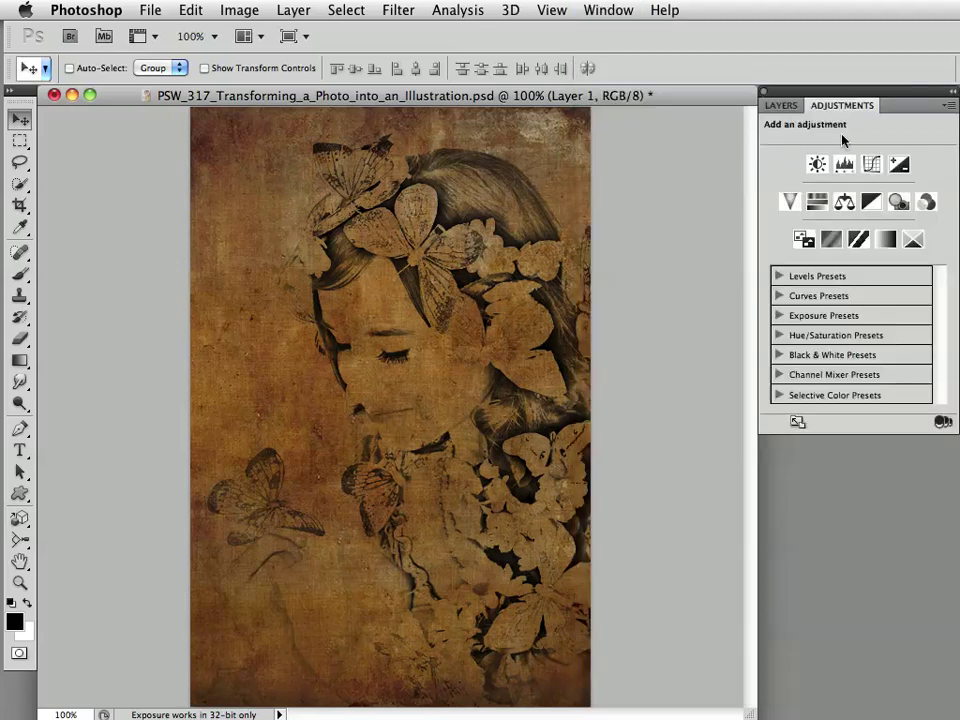
{"action": "left_click", "coordinate": [817, 203], "text": "alt"}
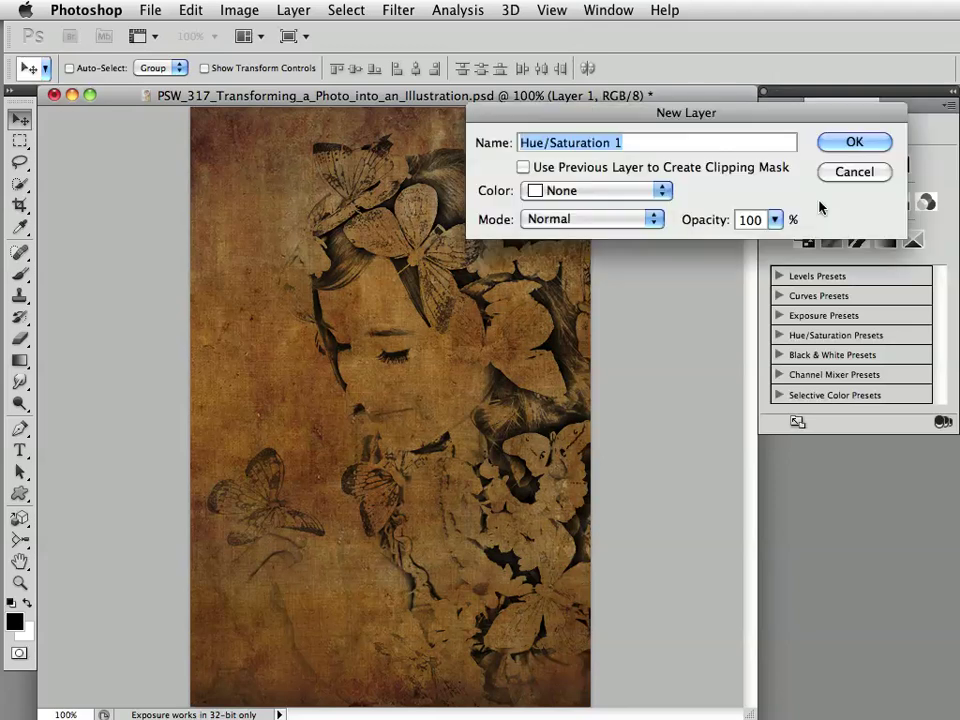
{"action": "left_click", "coordinate": [523, 168]}
{"action": "left_click", "coordinate": [855, 142]}
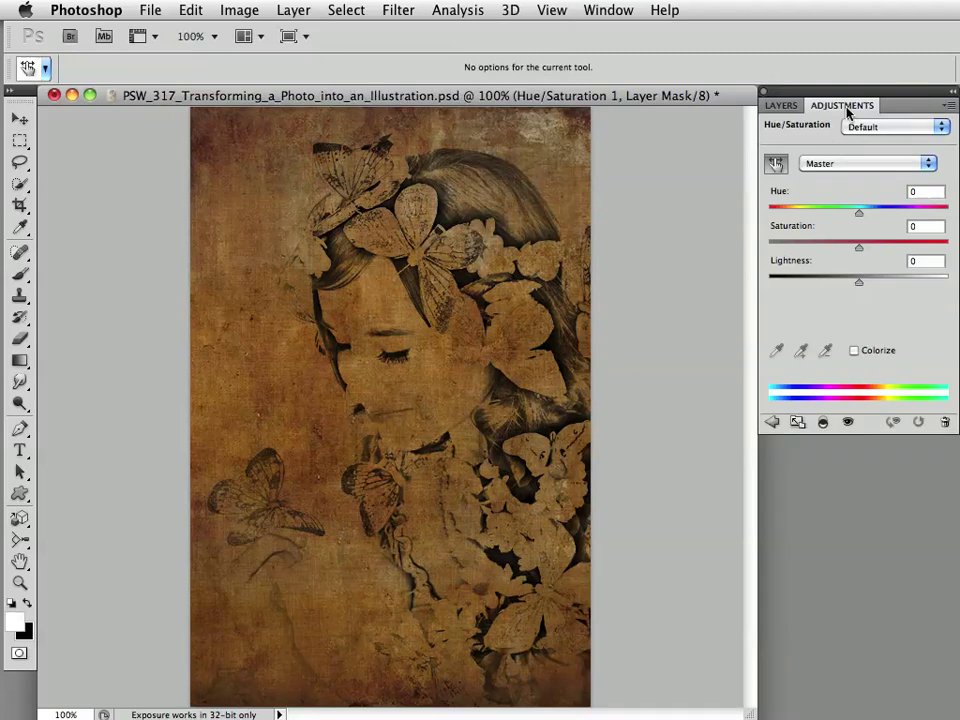
- Colorize the sketch through the Hue/Saturation adjustment with Hue 28 and Saturation 44
{"action": "left_click", "coordinate": [854, 351]}
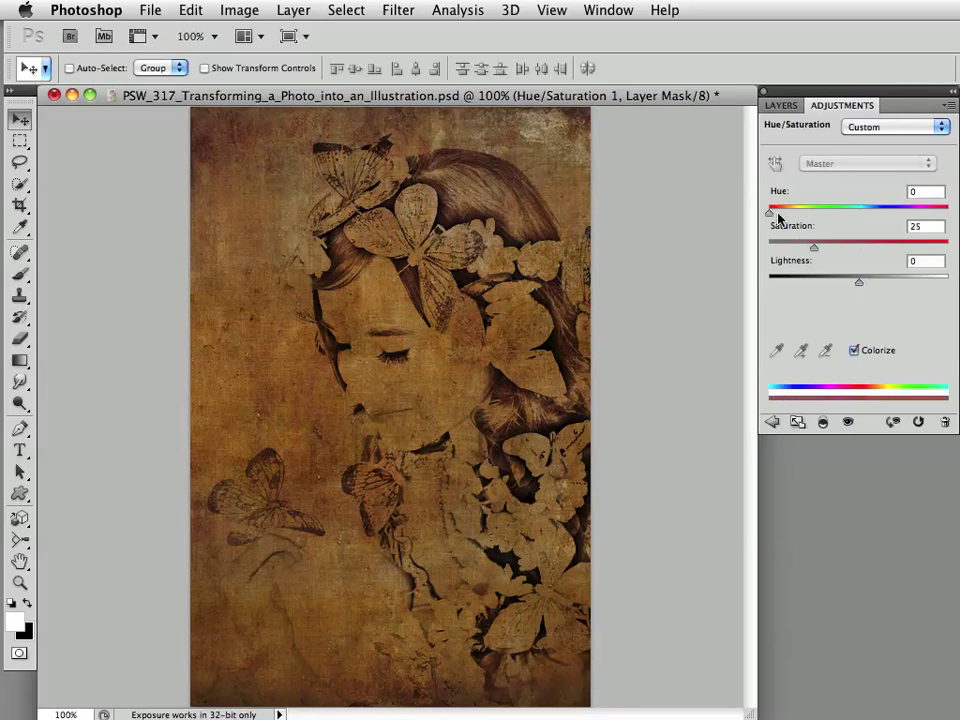
{"action": "left_click_drag", "start_coordinate": [770, 214], "coordinate": [826, 222]}
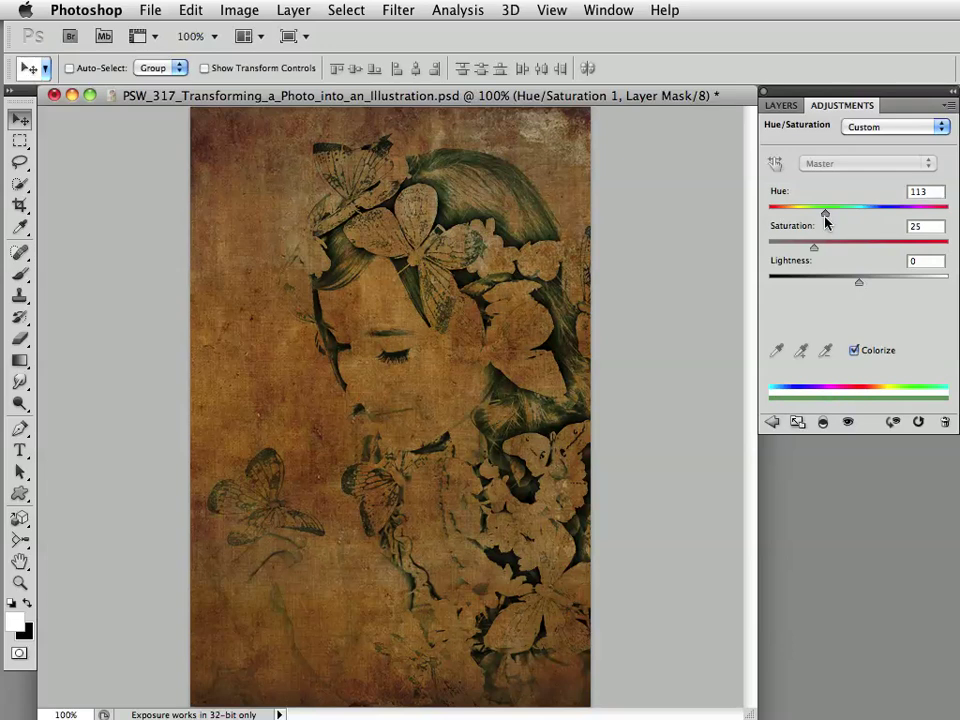
{"action": "left_click_drag", "start_coordinate": [826, 221], "coordinate": [786, 219]}
{"action": "mouse_move", "coordinate": [838, 247]}
{"action": "left_mouse_down"}
{"action": "mouse_move", "coordinate": [826, 247]}
{"action": "mouse_move", "coordinate": [855, 247]}
{"action": "left_mouse_up"}
{"action": "mouse_move", "coordinate": [789, 213]}
{"action": "left_mouse_down"}
{"action": "mouse_move", "coordinate": [802, 216]}
{"action": "mouse_move", "coordinate": [771, 214]}
{"action": "mouse_move", "coordinate": [783, 214]}
{"action": "left_mouse_up"}
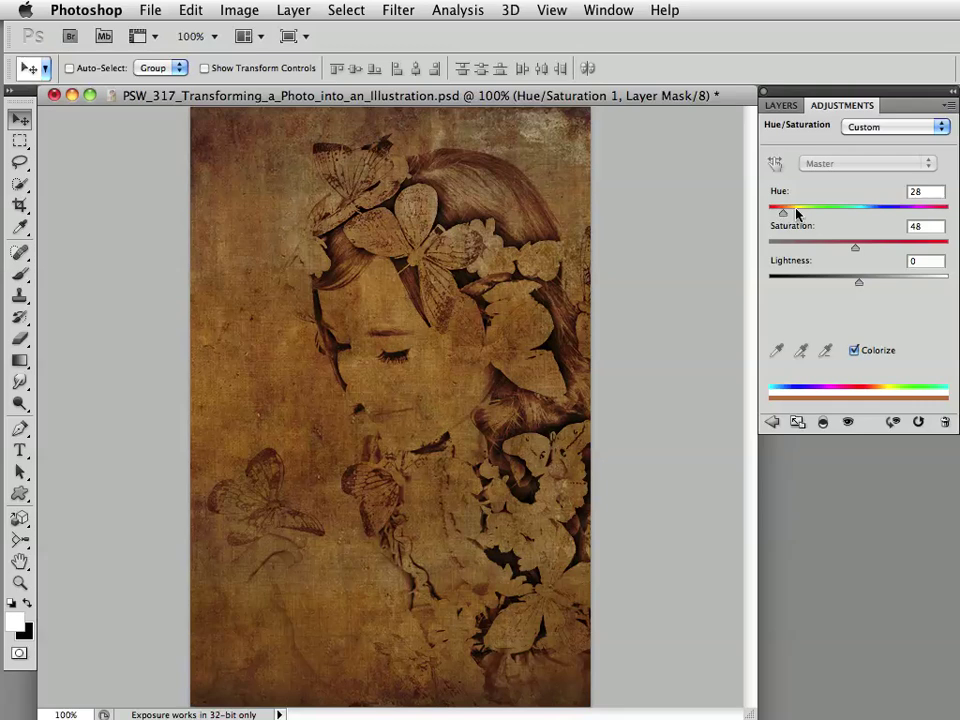
{"action": "mouse_move", "coordinate": [855, 250]}
{"action": "left_mouse_down"}
{"action": "mouse_move", "coordinate": [870, 251]}
{"action": "mouse_move", "coordinate": [808, 251]}
{"action": "mouse_move", "coordinate": [848, 252]}
{"action": "left_mouse_up"}
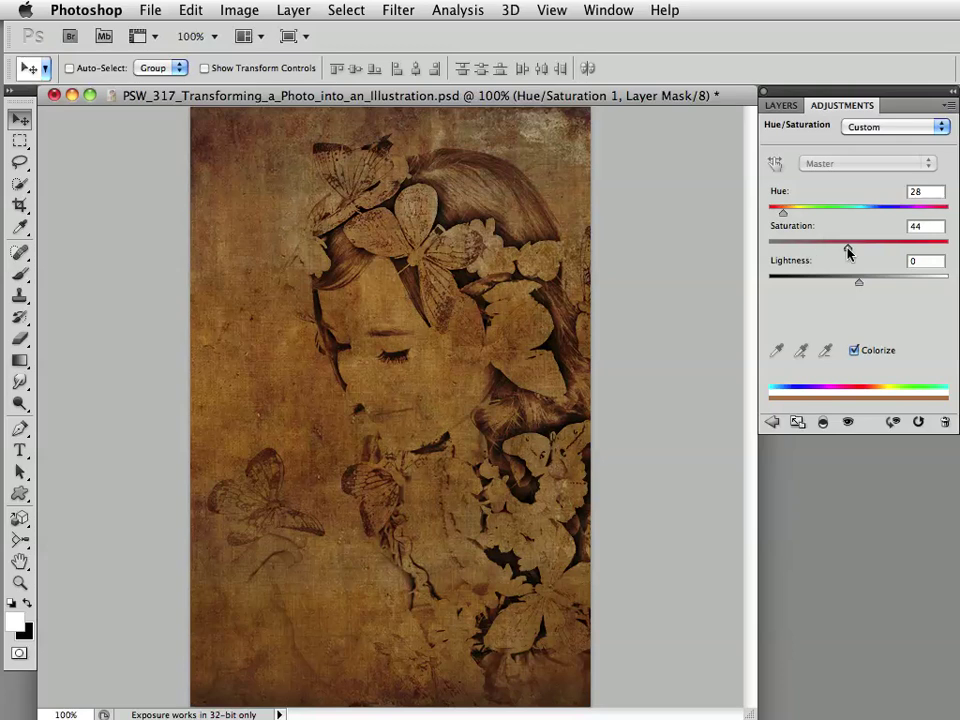
- Compare the sketch with and without the Hue/Saturation adjustment
{"action": "left_click", "coordinate": [779, 105]}
{"action": "left_click", "coordinate": [770, 195]}
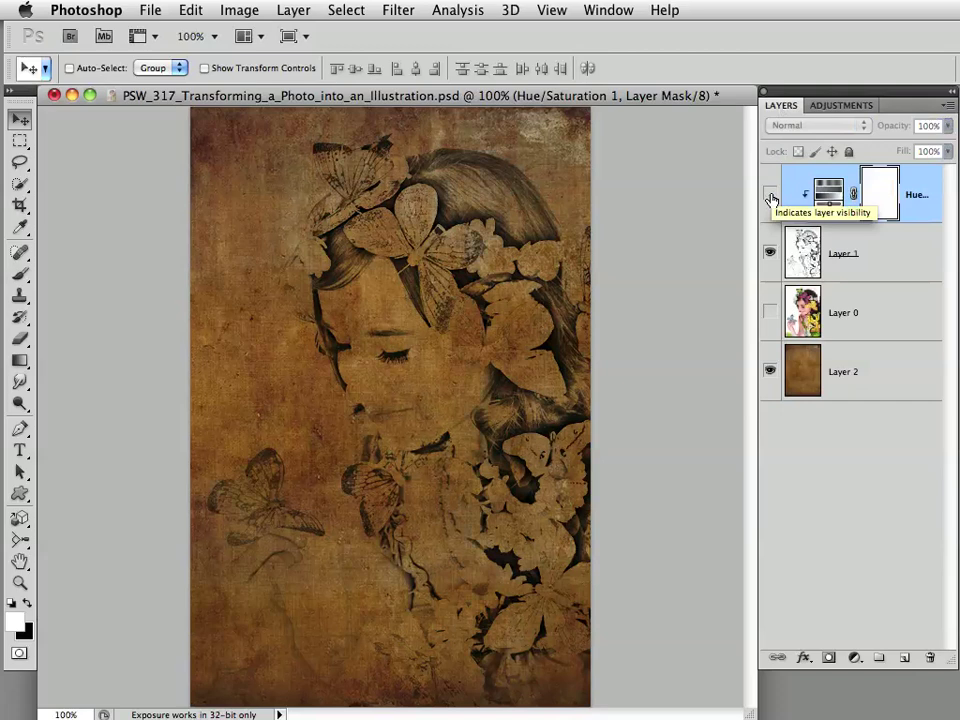
{"action": "left_click", "coordinate": [770, 195]}
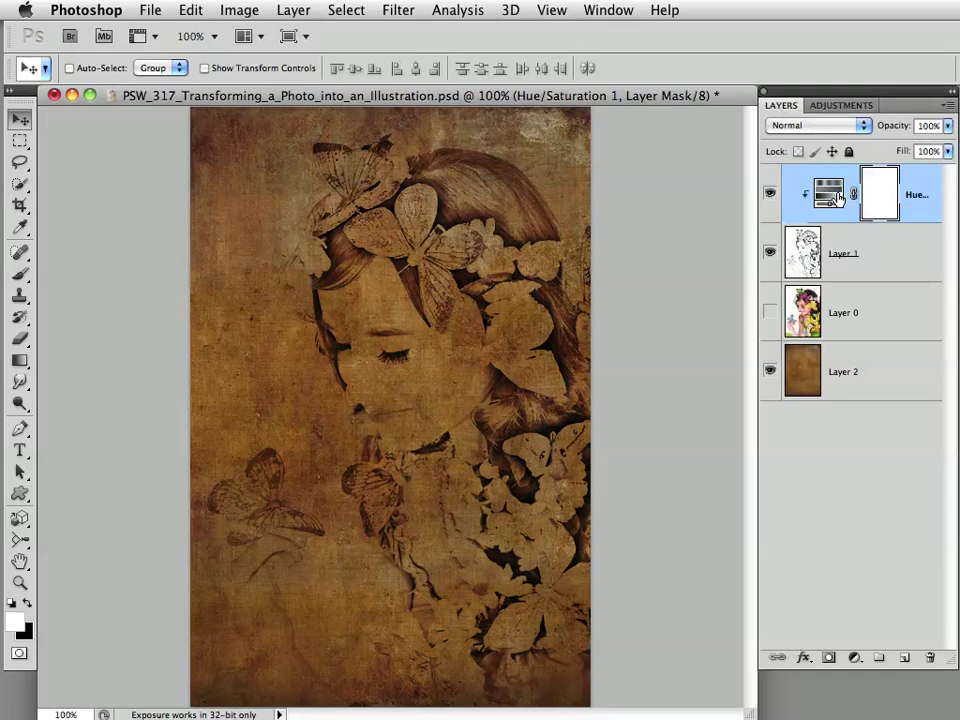
- Show the color photo layer again and add a black layer mask that hides all of it
{"action": "left_click", "coordinate": [770, 313]}
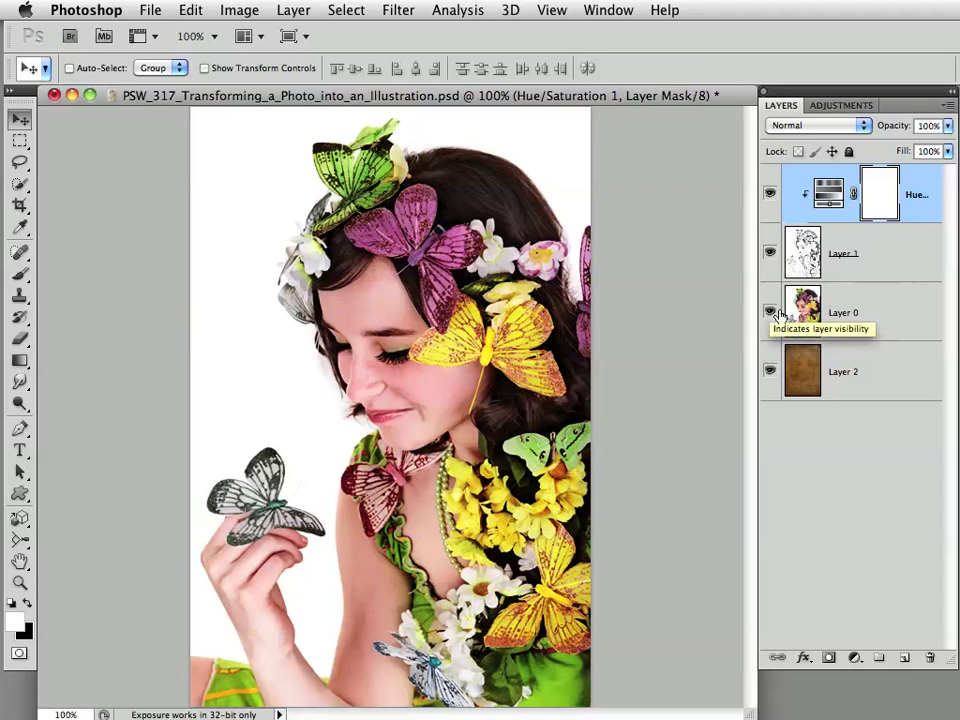
{"action": "left_click", "coordinate": [879, 319]}
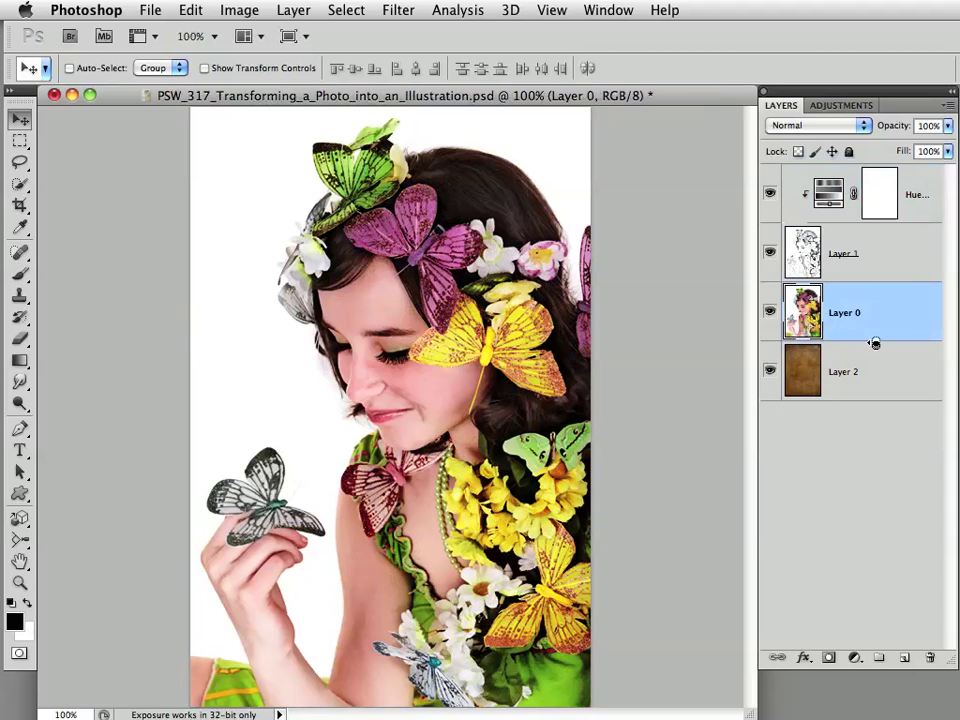
{"action": "left_click", "coordinate": [829, 661], "text": "alt"}
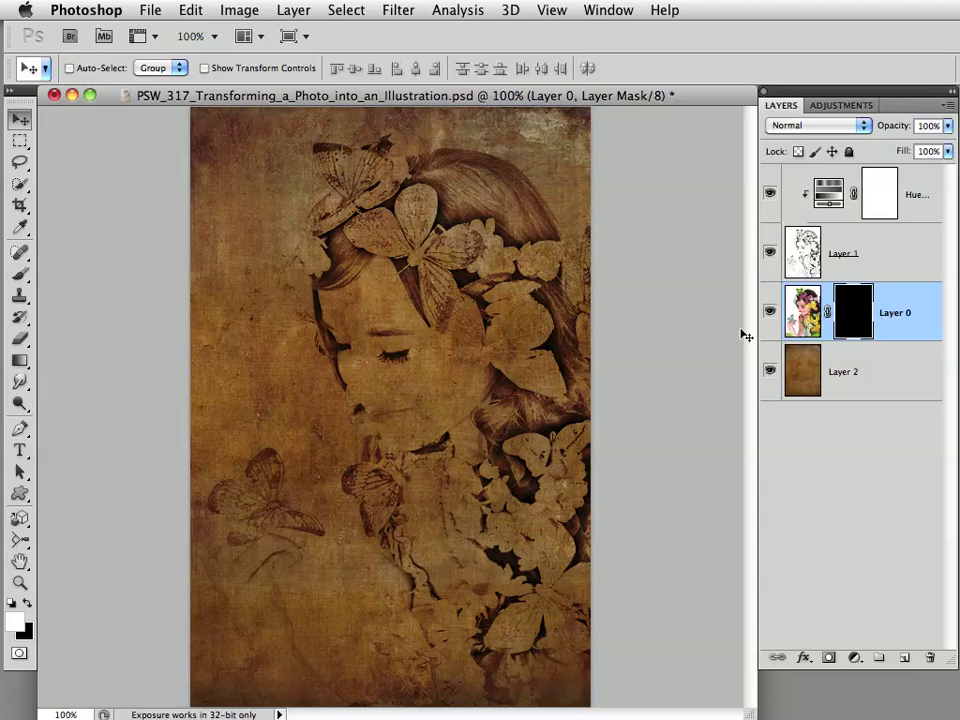
- Paint white over the face on the photo layer's mask with a 125-pixel brush at 50% opacity
{"action": "left_click", "coordinate": [20, 273]}
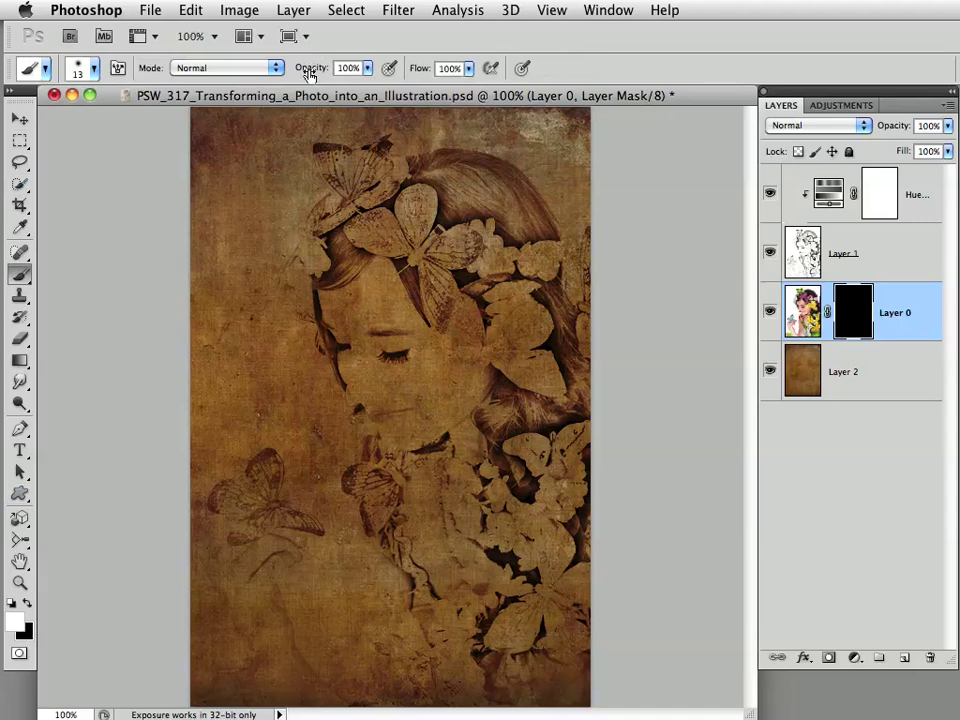
{"action": "key", "text": "5"}
{"action": "key", "text": "bracketright"}
{"action": "key", "text": "bracketright"}
{"action": "key", "text": "bracketright"}
{"action": "key", "text": "bracketright"}
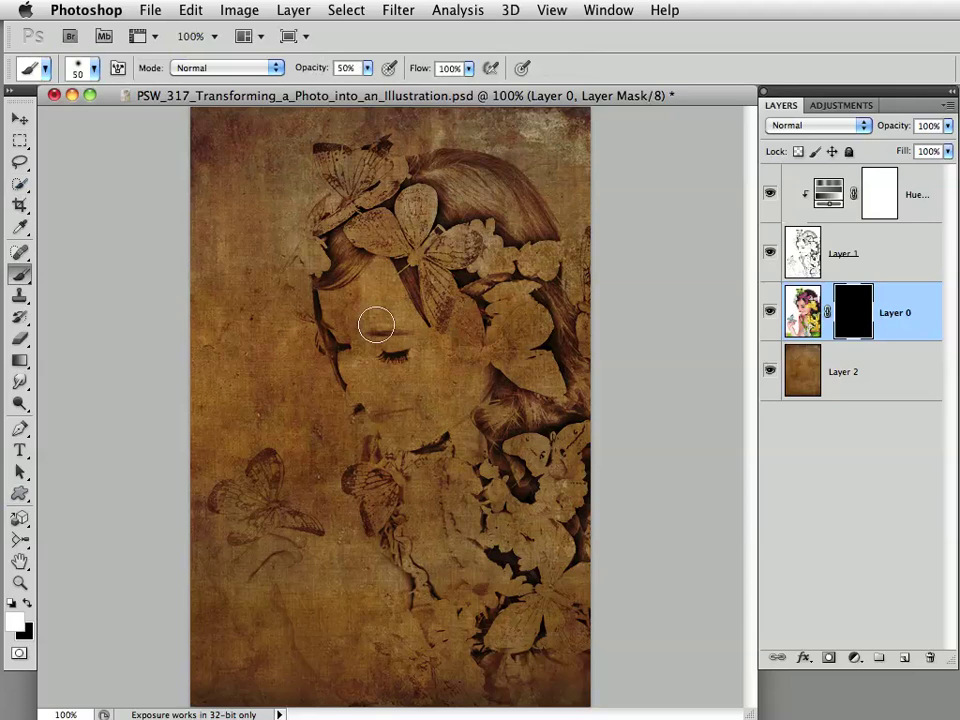
{"action": "key", "text": "bracketright"}
{"action": "key", "text": "bracketright"}
{"action": "key", "text": "bracketright"}
{"action": "key", "text": "bracketright"}
{"action": "key", "text": "bracketright"}
{"action": "key", "text": "bracketright"}
{"action": "key", "text": "bracketright"}
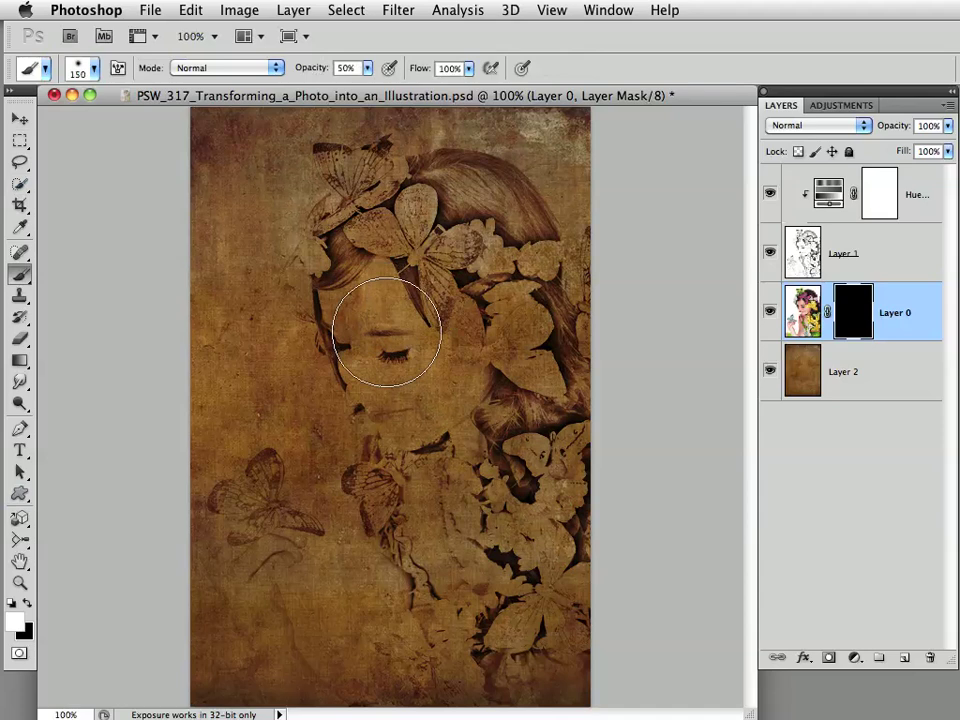
{"action": "key", "text": "bracketleft"}
{"action": "mouse_move", "coordinate": [369, 311]}
{"action": "left_mouse_down"}
{"action": "mouse_move", "coordinate": [403, 390]}
{"action": "mouse_move", "coordinate": [364, 321]}
{"action": "mouse_move", "coordinate": [396, 396]}
{"action": "mouse_move", "coordinate": [494, 420]}
{"action": "left_mouse_up"}
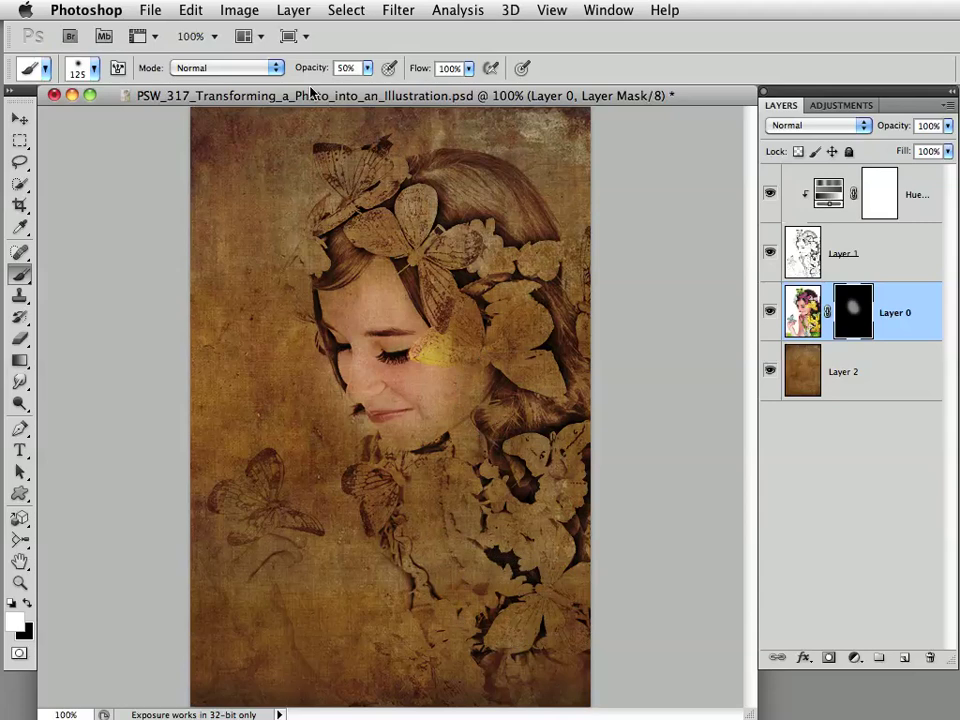
- Reveal color in the hair's butterflies and flowers by painting the mask with a 70-pixel brush at 30% opacity
{"action": "key", "text": "3"}
{"action": "key", "text": "bracketleft"}
{"action": "key", "text": "bracketleft"}
{"action": "key", "text": "bracketleft"}
{"action": "key", "text": "bracketleft"}
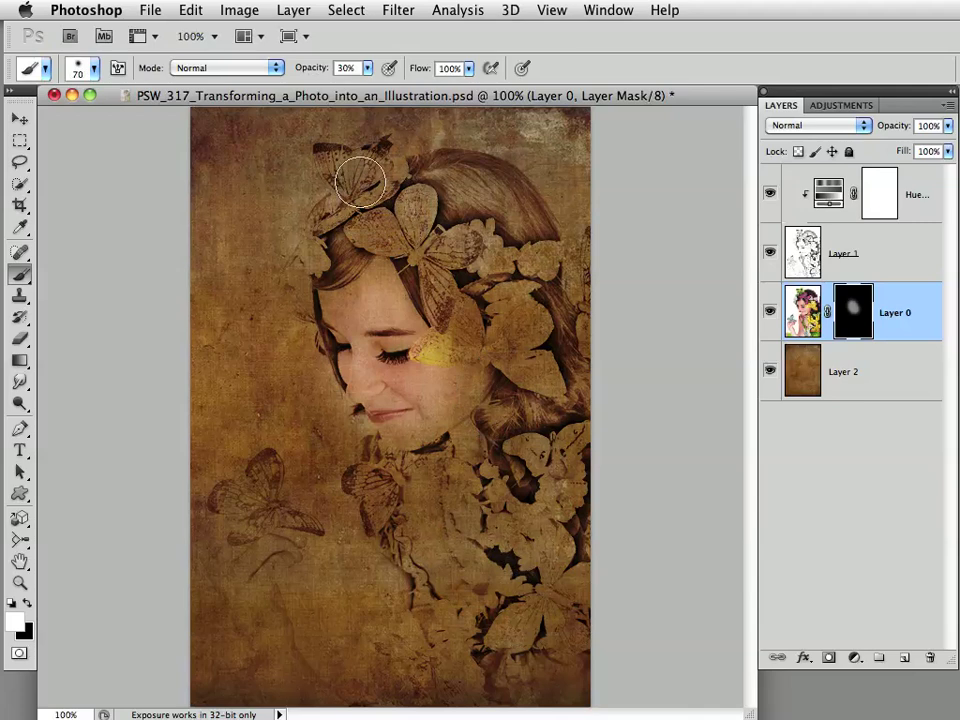
{"action": "mouse_move", "coordinate": [355, 198]}
{"action": "left_mouse_down"}
{"action": "mouse_move", "coordinate": [416, 229]}
{"action": "mouse_move", "coordinate": [385, 238]}
{"action": "mouse_move", "coordinate": [420, 255]}
{"action": "mouse_move", "coordinate": [448, 294]}
{"action": "mouse_move", "coordinate": [453, 256]}
{"action": "mouse_move", "coordinate": [502, 327]}
{"action": "mouse_move", "coordinate": [476, 335]}
{"action": "mouse_move", "coordinate": [490, 347]}
{"action": "mouse_move", "coordinate": [514, 332]}
{"action": "mouse_move", "coordinate": [524, 356]}
{"action": "mouse_move", "coordinate": [530, 348]}
{"action": "mouse_move", "coordinate": [530, 270]}
{"action": "left_mouse_up"}
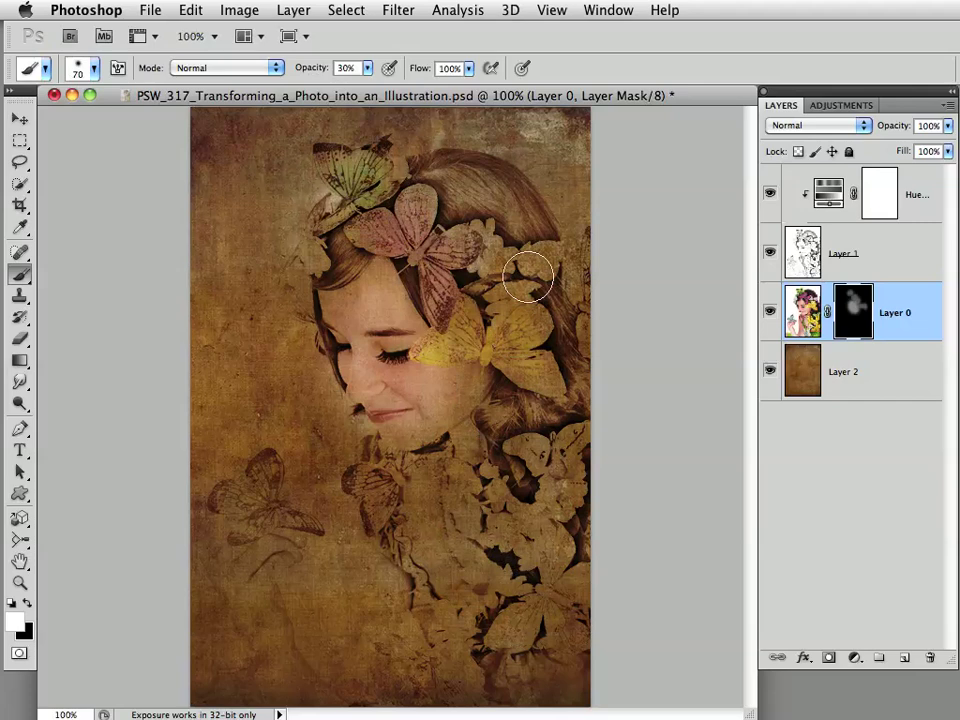
{"action": "key", "text": "p"}
{"action": "key", "text": "b"}
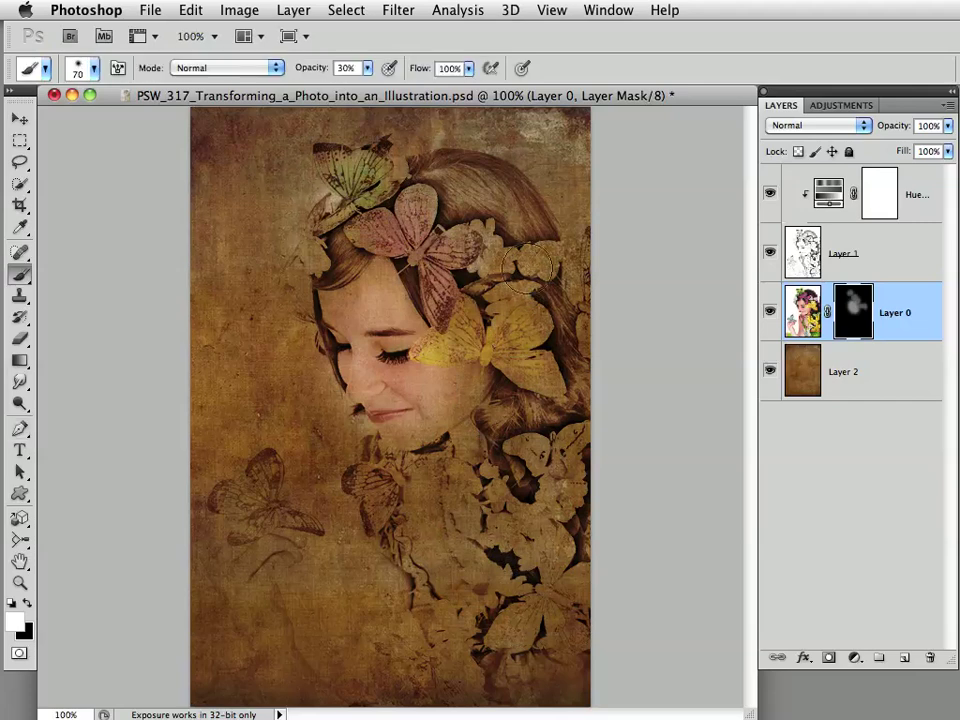
{"action": "left_click_drag", "start_coordinate": [537, 263], "coordinate": [505, 250]}
- Reveal color in the flowers and butterflies along the shoulder and chest by painting the mask with a 60-pixel brush
{"action": "key", "text": "bracketleft"}
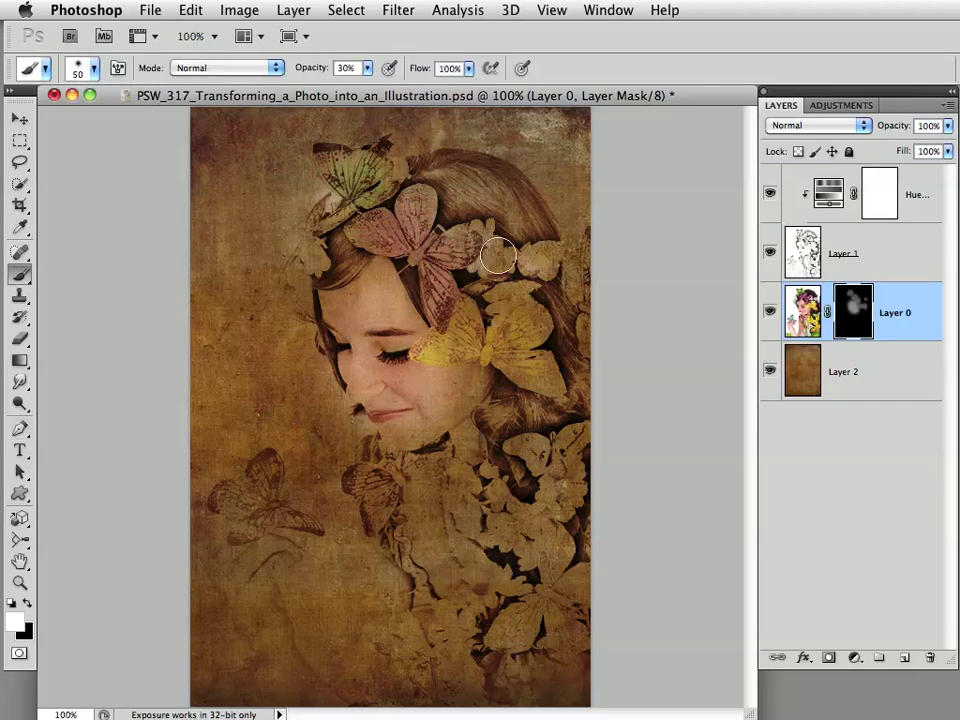
{"action": "key", "text": "bracketright"}
{"action": "mouse_move", "coordinate": [525, 450]}
{"action": "left_mouse_down"}
{"action": "mouse_move", "coordinate": [557, 490]}
{"action": "mouse_move", "coordinate": [571, 465]}
{"action": "mouse_move", "coordinate": [553, 514]}
{"action": "left_mouse_up"}
{"action": "mouse_move", "coordinate": [487, 545]}
{"action": "left_mouse_down"}
{"action": "mouse_move", "coordinate": [575, 591]}
{"action": "mouse_move", "coordinate": [558, 561]}
{"action": "mouse_move", "coordinate": [524, 626]}
{"action": "mouse_move", "coordinate": [560, 603]}
{"action": "mouse_move", "coordinate": [563, 681]}
{"action": "mouse_move", "coordinate": [474, 638]}
{"action": "left_mouse_up"}
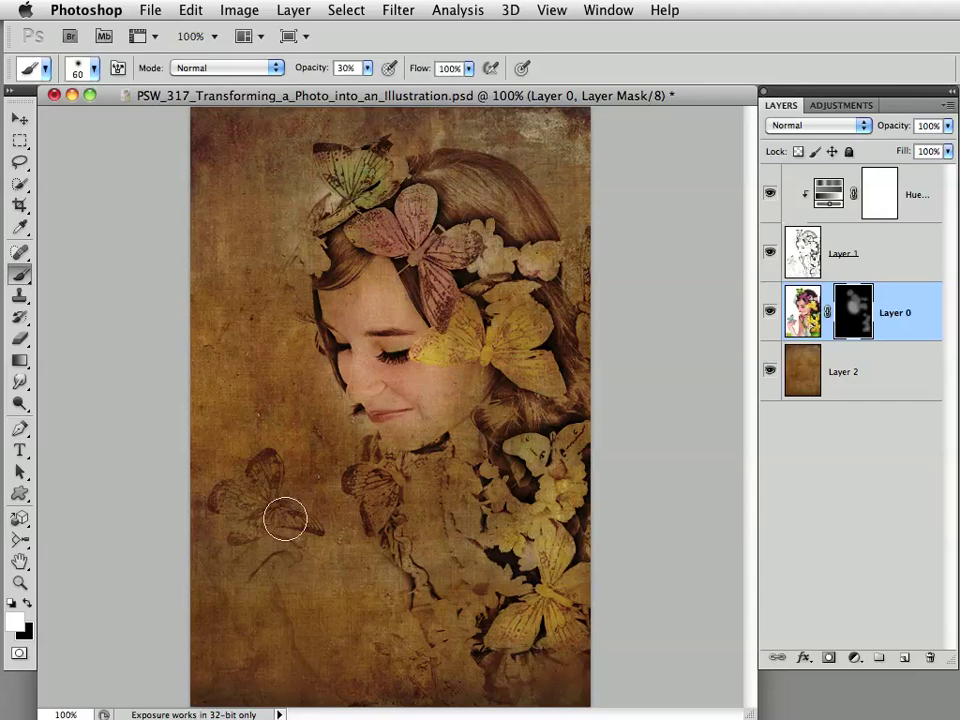
- Reveal color in the butterfly above the hand by painting the mask with a smaller brush
{"action": "key", "text": "bracketleft"}
{"action": "key", "text": "bracketleft"}
{"action": "key", "text": "bracketleft"}
{"action": "key", "text": "bracketleft"}
{"action": "key", "text": "bracketleft"}
{"action": "mouse_move", "coordinate": [311, 525]}
{"action": "left_mouse_down"}
{"action": "mouse_move", "coordinate": [266, 471]}
{"action": "mouse_move", "coordinate": [264, 503]}
{"action": "mouse_move", "coordinate": [224, 496]}
{"action": "mouse_move", "coordinate": [252, 516]}
{"action": "mouse_move", "coordinate": [247, 535]}
{"action": "mouse_move", "coordinate": [293, 519]}
{"action": "mouse_move", "coordinate": [353, 570]}
{"action": "mouse_move", "coordinate": [292, 583]}
{"action": "mouse_move", "coordinate": [279, 552]}
{"action": "mouse_move", "coordinate": [252, 572]}
{"action": "mouse_move", "coordinate": [254, 594]}
{"action": "mouse_move", "coordinate": [302, 663]}
{"action": "mouse_move", "coordinate": [268, 599]}
{"action": "mouse_move", "coordinate": [274, 554]}
{"action": "mouse_move", "coordinate": [262, 574]}
{"action": "mouse_move", "coordinate": [277, 641]}
{"action": "left_mouse_up"}
- Enlarge the brush to 60 pixels and undo the last stroke on the photo layer's mask
{"action": "key", "text": "bracketright"}
{"action": "key", "text": "bracketright"}
{"action": "key", "text": "bracketright"}
{"action": "key", "text": "bracketright"}
{"action": "key", "text": "bracketright"}
{"action": "key", "text": "bracketright"}
{"action": "key", "text": "ctrl+z"}
- Set the brush opacity to 10% and reduce the color photo layer's opacity to 67%
{"action": "key", "text": "1"}
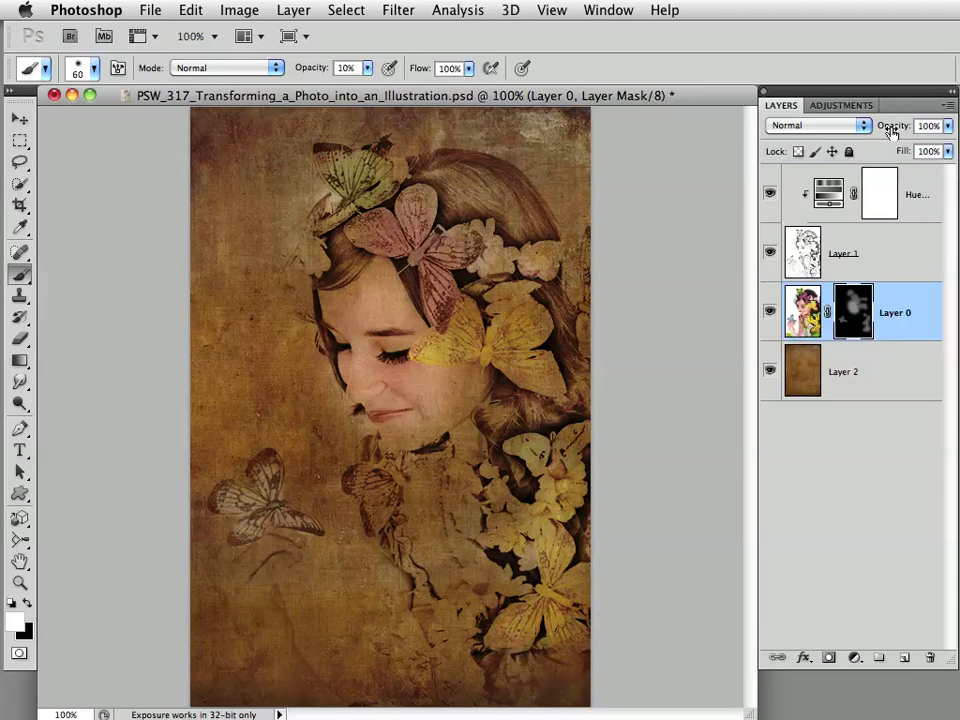
{"action": "left_click_drag", "start_coordinate": [883, 126], "coordinate": [860, 148]}
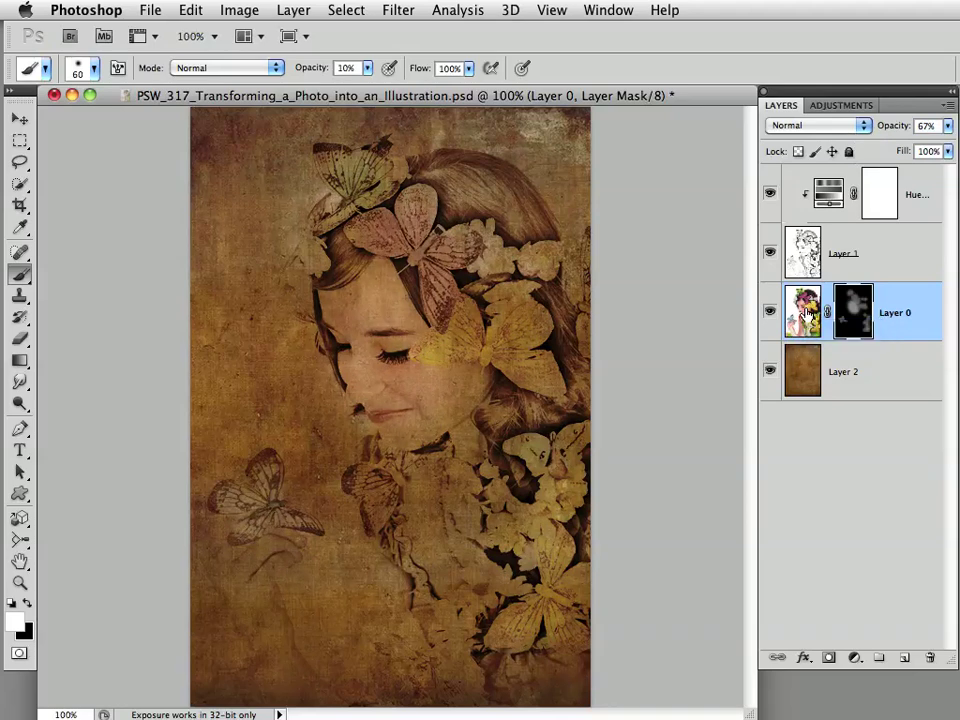
- Try the Linear Burn, Screen, Linear Light and Luminosity blend modes on the color photo layer
{"action": "left_click", "coordinate": [810, 127]}
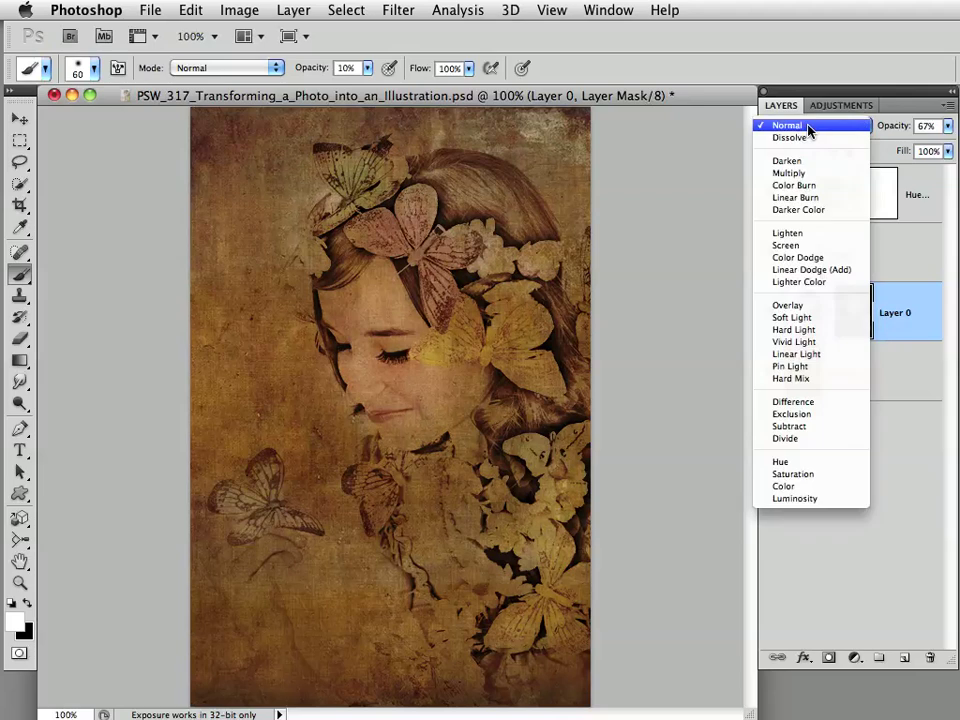
{"action": "left_click", "coordinate": [798, 198]}
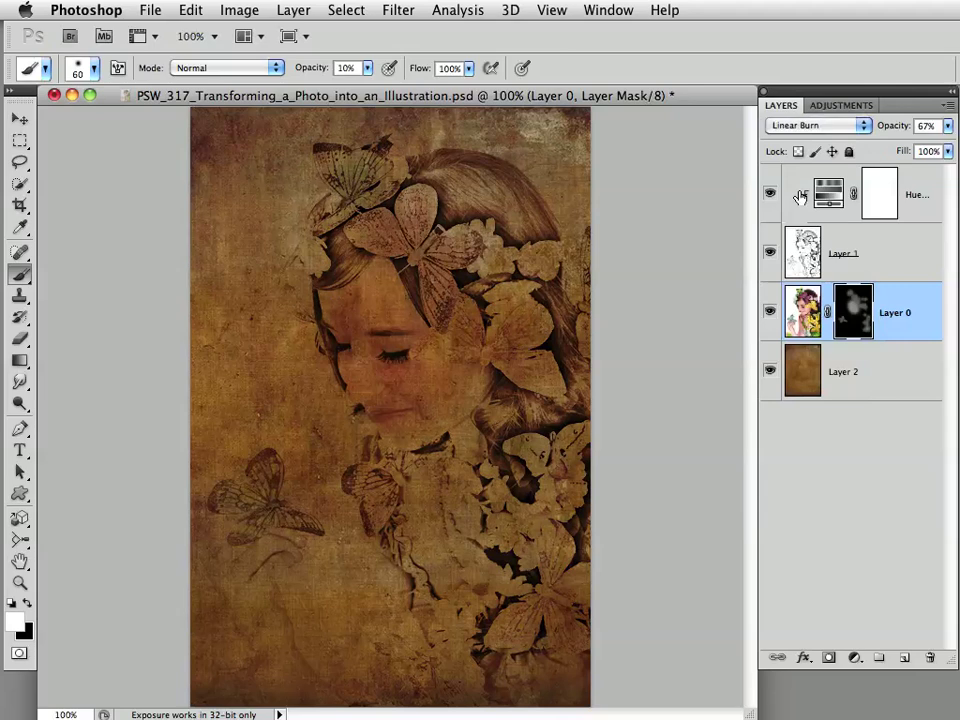
{"action": "left_click", "coordinate": [798, 126]}
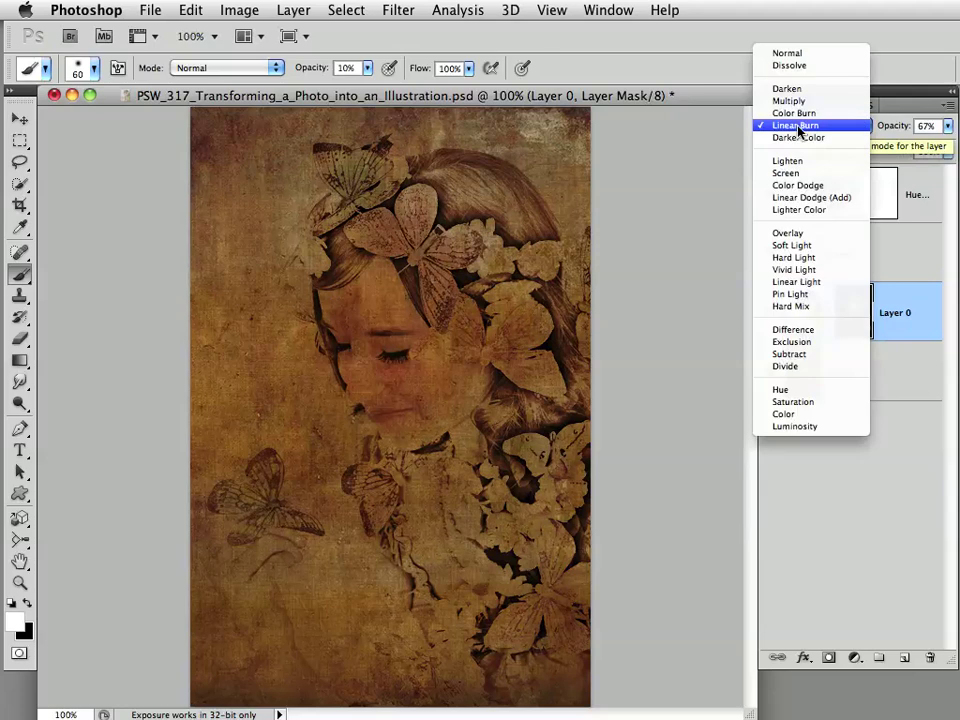
{"action": "left_click", "coordinate": [784, 174]}
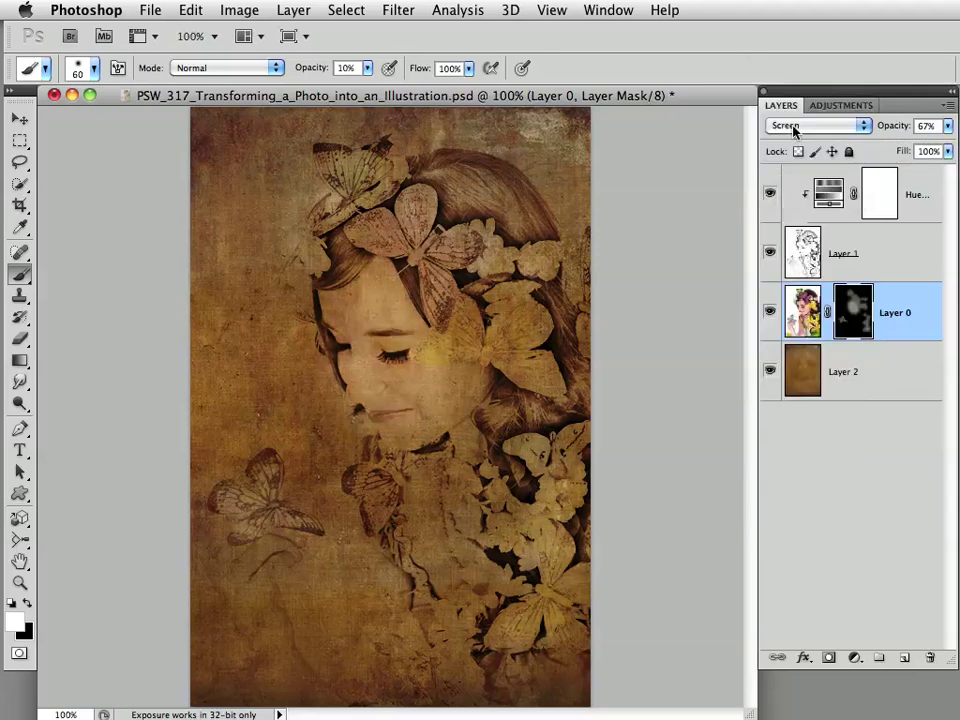
{"action": "left_click", "coordinate": [793, 127]}
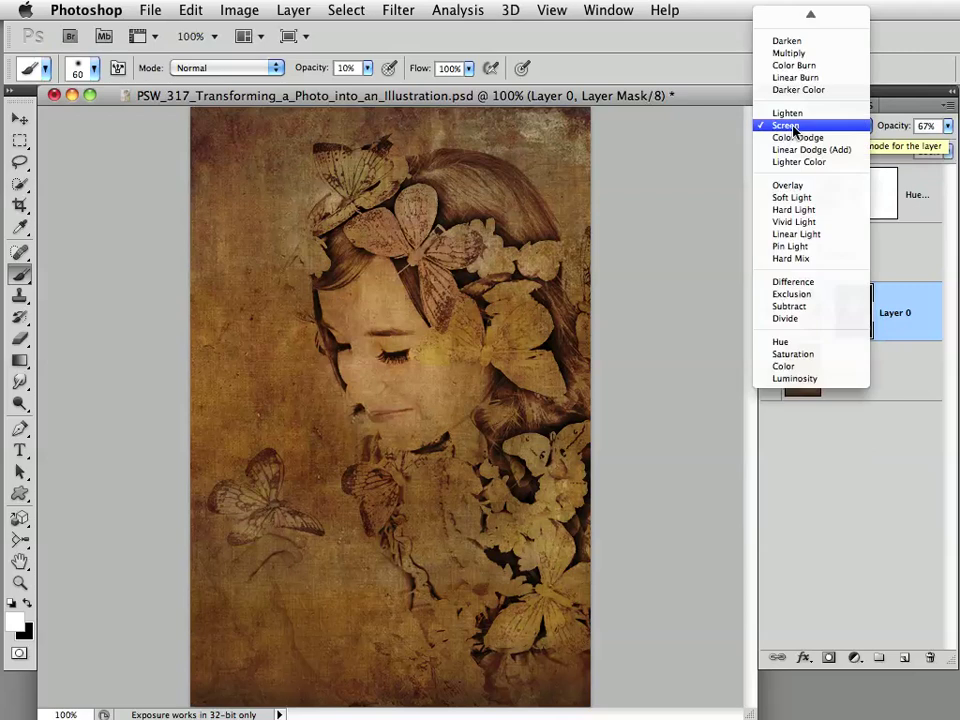
{"action": "left_click", "coordinate": [803, 236]}
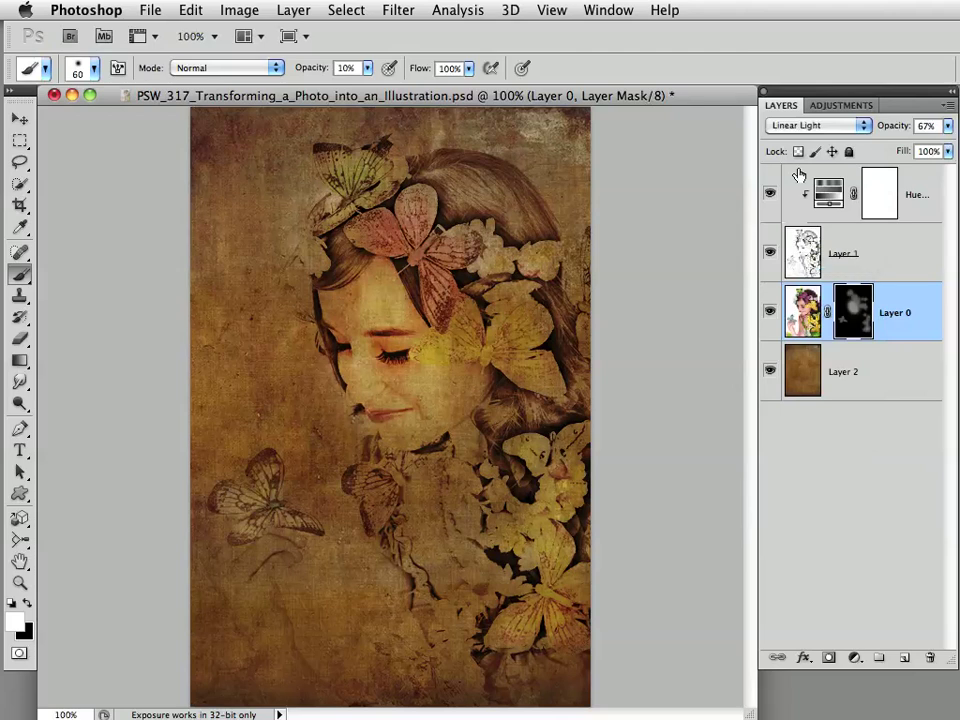
{"action": "left_click", "coordinate": [803, 126]}
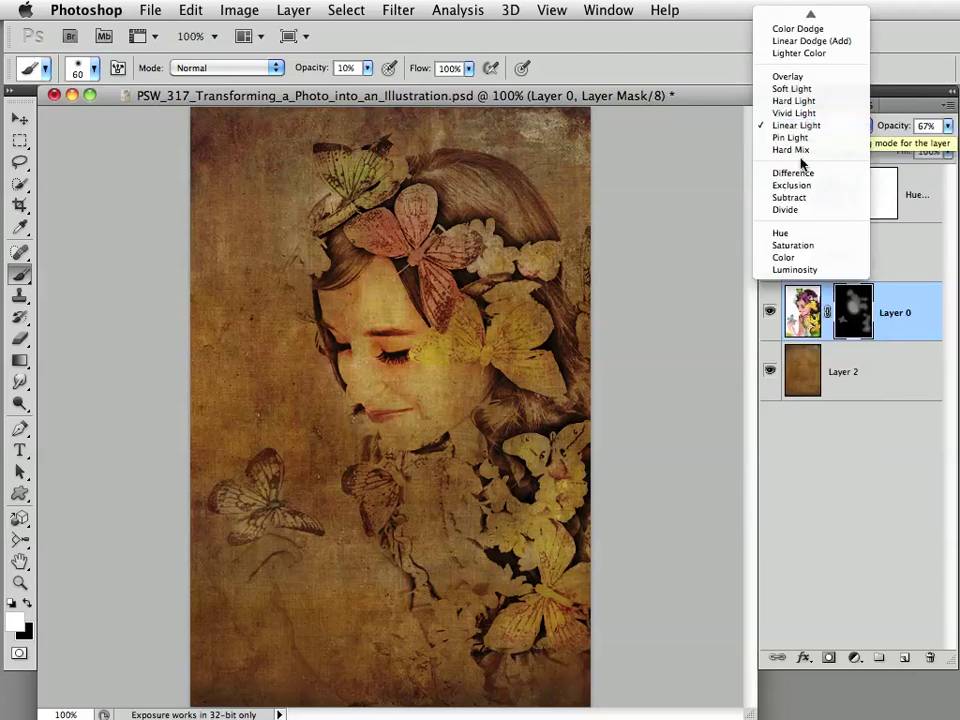
{"action": "left_click", "coordinate": [795, 270]}
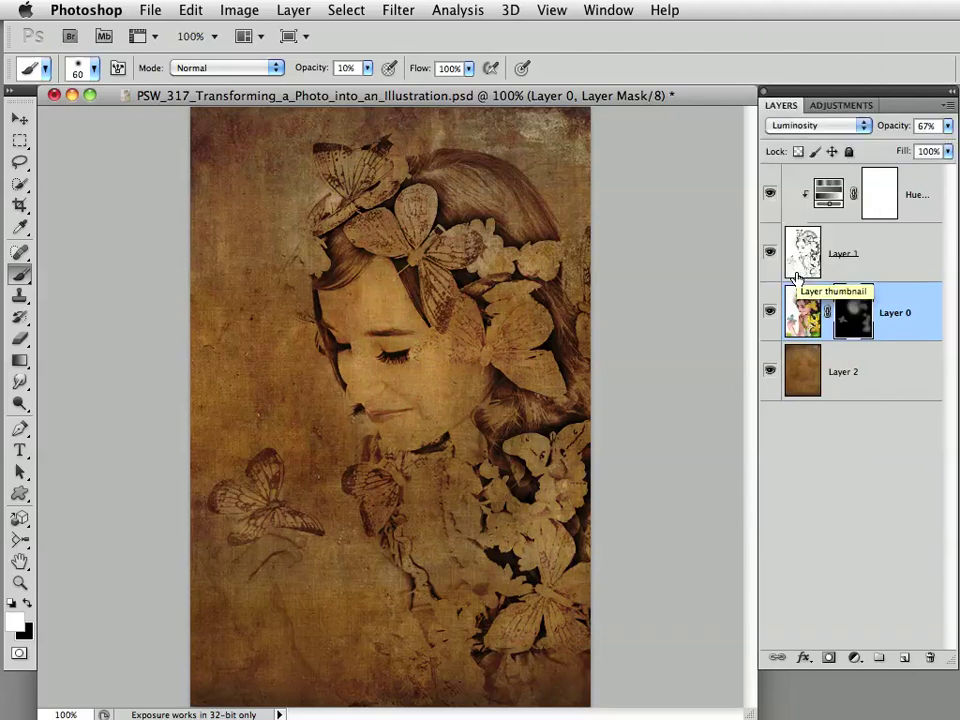
- Compare the Screen and Normal blend modes on the color photo layer, finishing with Normal
{"action": "left_click", "coordinate": [791, 127]}
{"action": "mouse_move", "coordinate": [806, 13]}
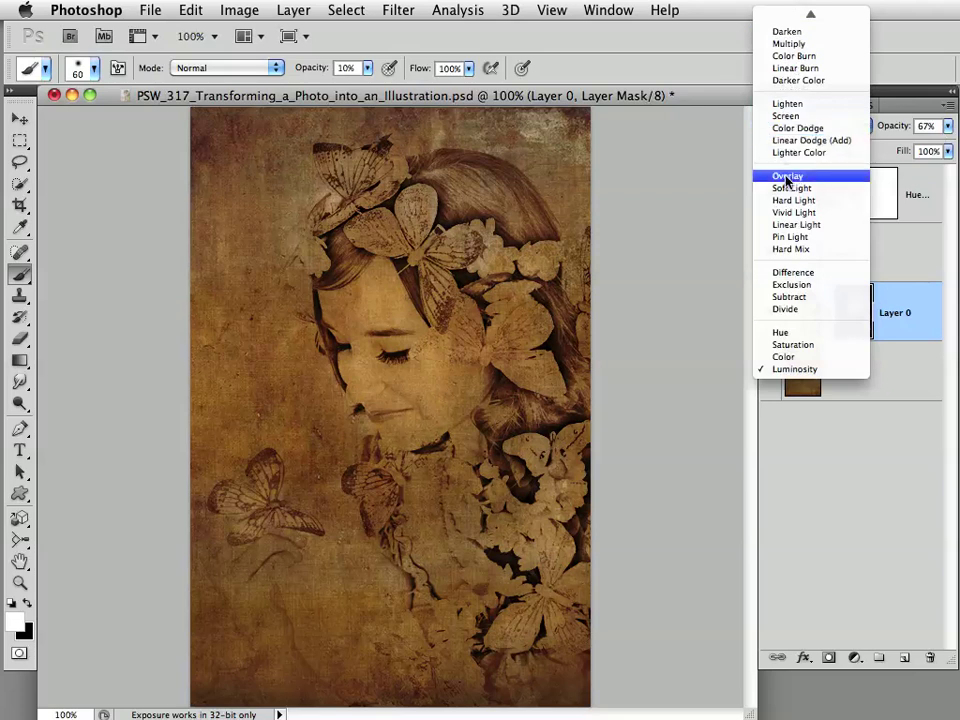
{"action": "left_click", "coordinate": [790, 116]}
{"action": "left_click", "coordinate": [815, 125]}
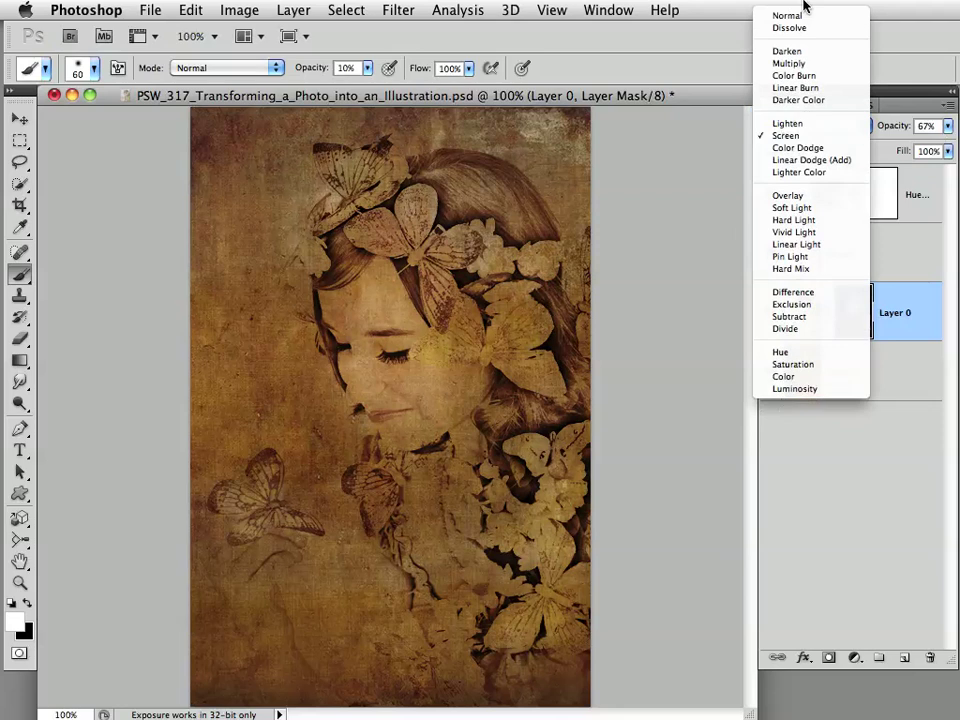
{"action": "left_click", "coordinate": [790, 15]}
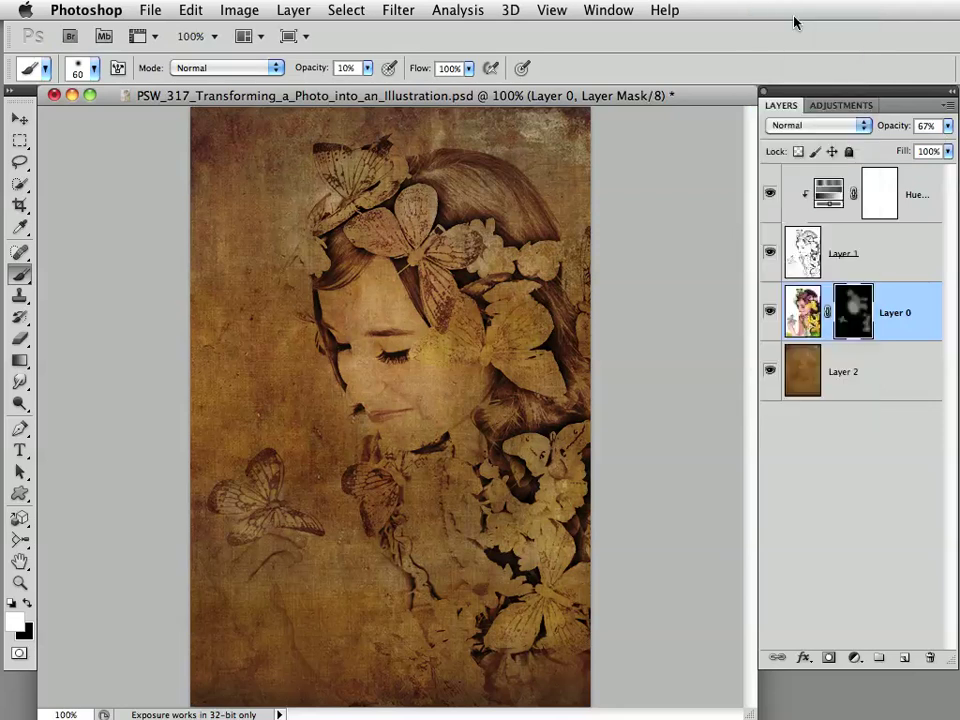
{"action": "left_click", "coordinate": [812, 127]}
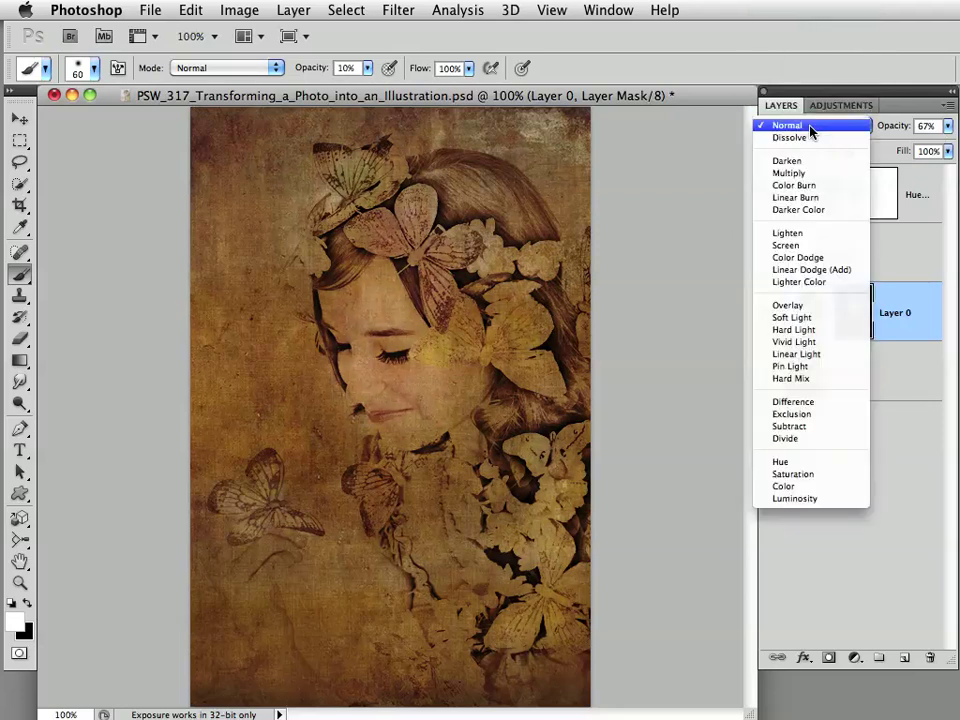
{"action": "left_click", "coordinate": [810, 245]}
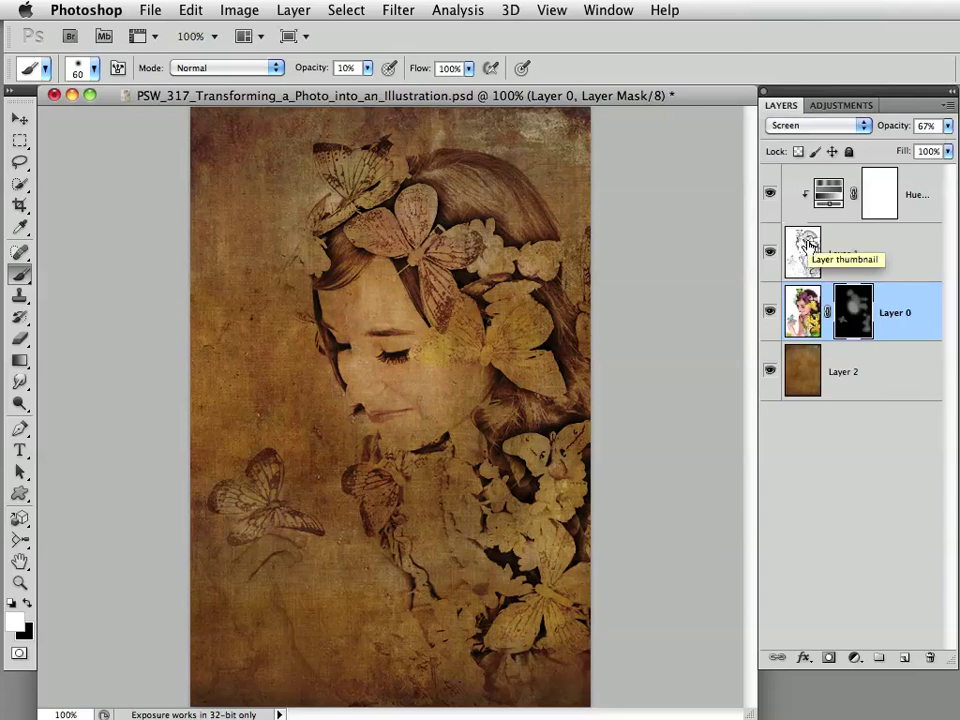
{"action": "left_click", "coordinate": [793, 125]}
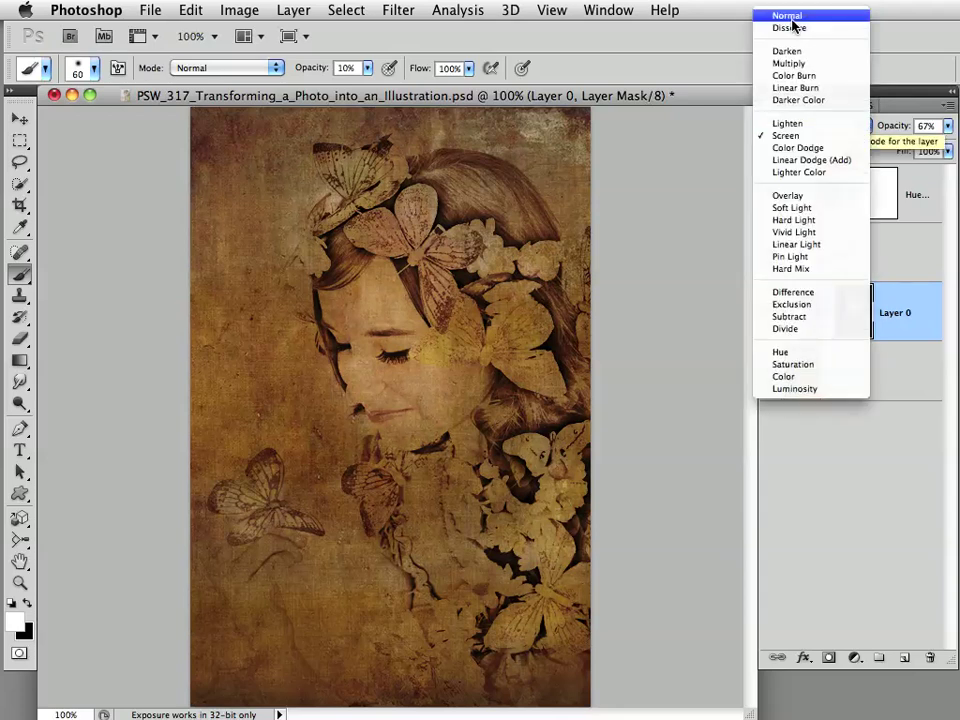
{"action": "left_click", "coordinate": [793, 18]}
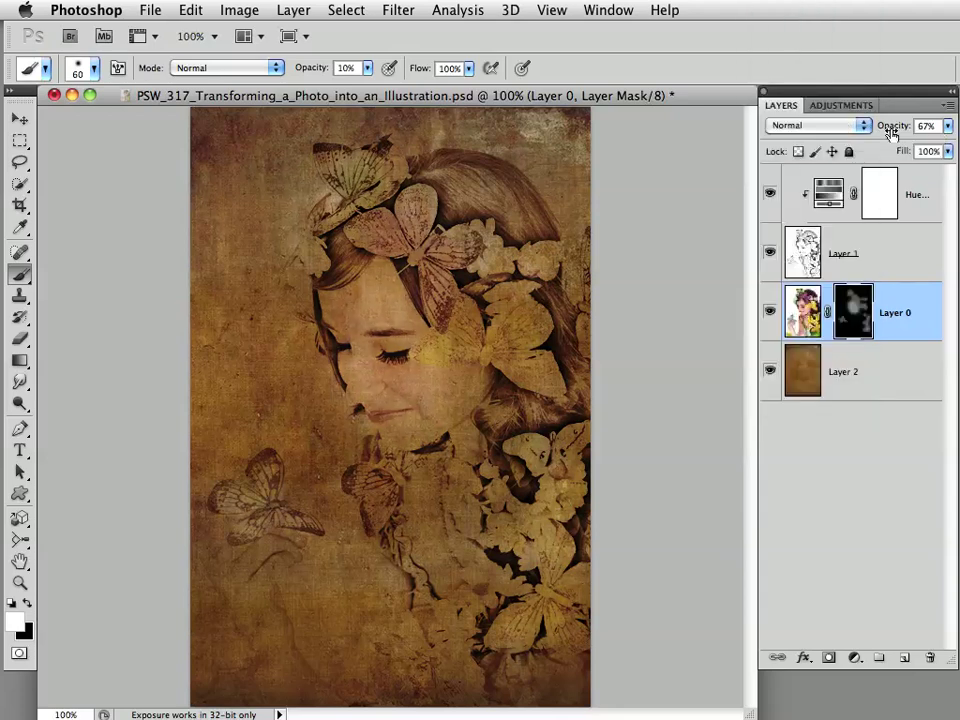
{"action": "mouse_move", "coordinate": [887, 129]}
{"action": "left_mouse_down"}
{"action": "mouse_move", "coordinate": [868, 126]}
{"action": "mouse_move", "coordinate": [894, 126]}
{"action": "left_mouse_up"}
- Add a layer mask to the sketch layer and make black the painting color
{"action": "left_click", "coordinate": [803, 255]}
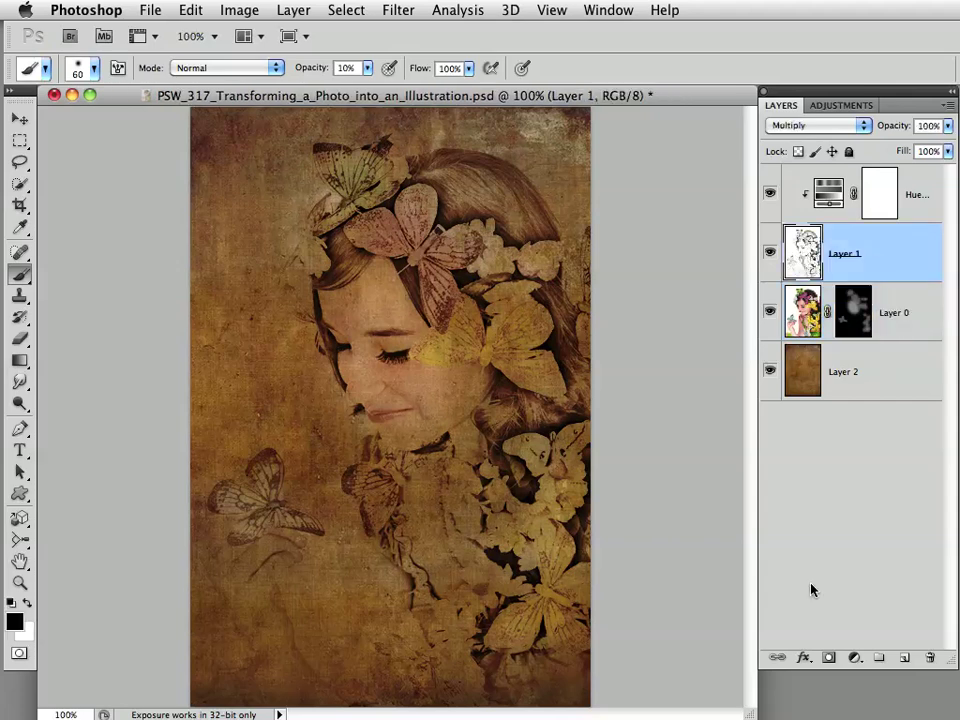
{"action": "left_click", "coordinate": [828, 658]}
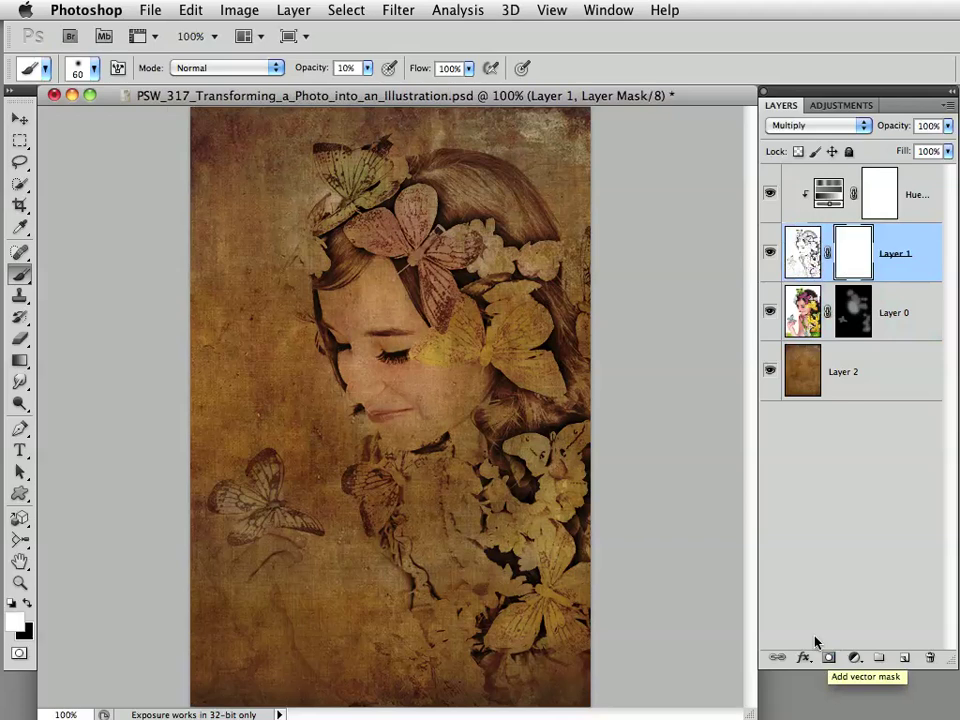
{"action": "key", "text": "super+minus"}
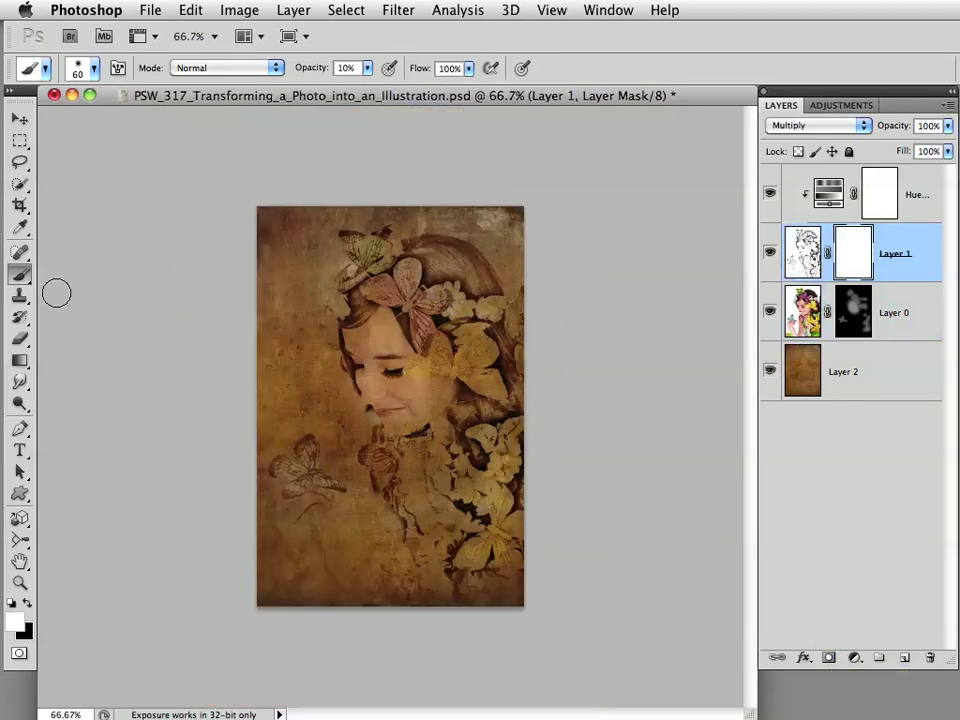
{"action": "left_click", "coordinate": [27, 601]}
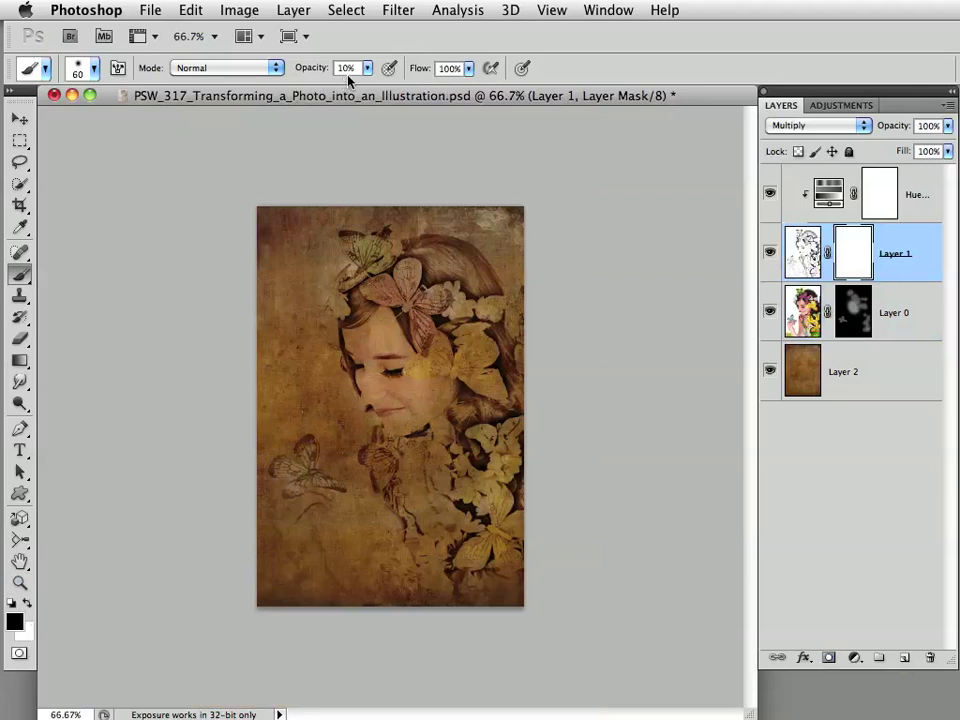
- Fade the sketch along the image's lower right edge by painting its mask black with a 300-pixel brush at 100% opacity
{"action": "key", "text": "0"}
{"action": "key", "text": "bracketright"}
{"action": "key", "text": "bracketright"}
{"action": "key", "text": "bracketright"}
{"action": "key", "text": "bracketright"}
{"action": "key", "text": "bracketright"}
{"action": "key", "text": "bracketright"}
{"action": "key", "text": "bracketright"}
{"action": "key", "text": "bracketright"}
{"action": "key", "text": "bracketright"}
{"action": "key", "text": "bracketright"}
{"action": "key", "text": "bracketright"}
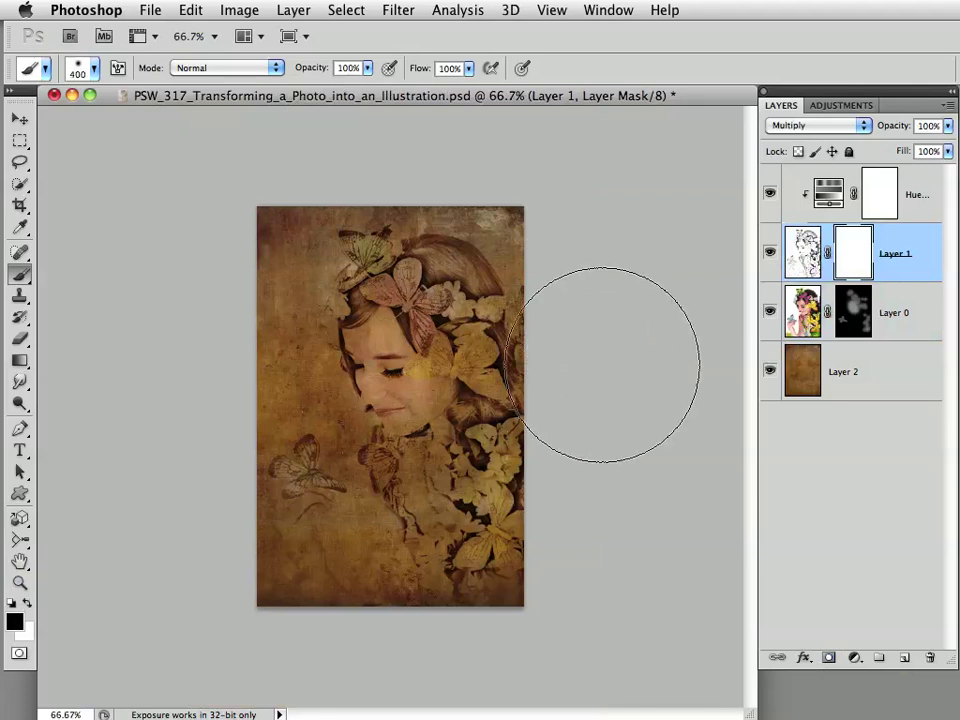
{"action": "key", "text": "bracketleft"}
{"action": "key", "text": "bracketleft"}
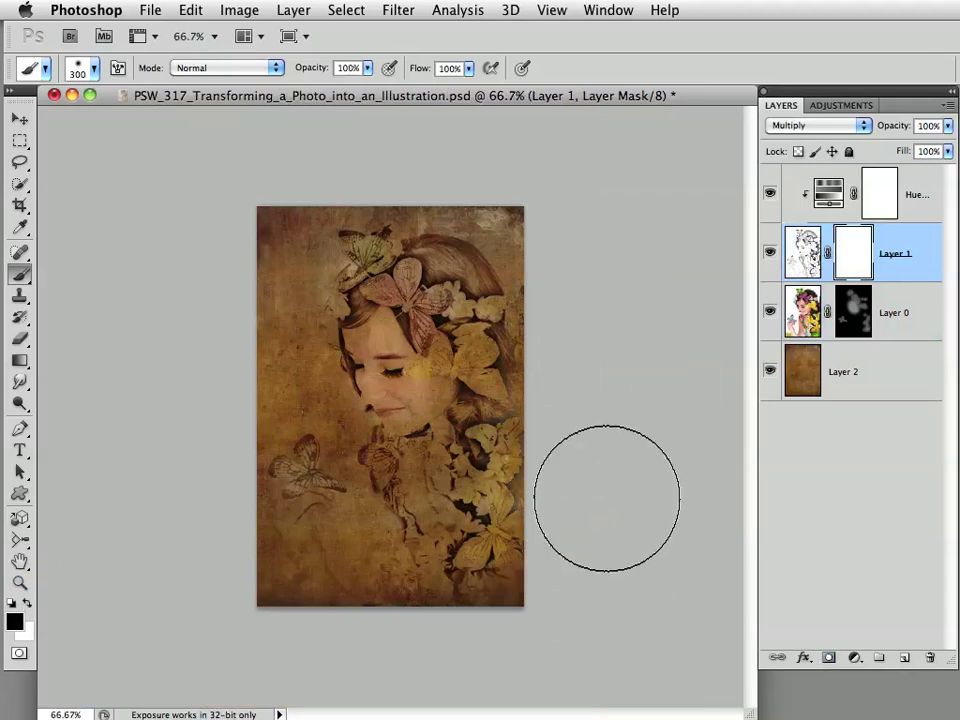
{"action": "mouse_move", "coordinate": [598, 549]}
{"action": "left_mouse_down"}
{"action": "mouse_move", "coordinate": [589, 649]}
{"action": "mouse_move", "coordinate": [574, 665]}
{"action": "mouse_move", "coordinate": [396, 677]}
{"action": "mouse_move", "coordinate": [531, 675]}
{"action": "left_mouse_up"}
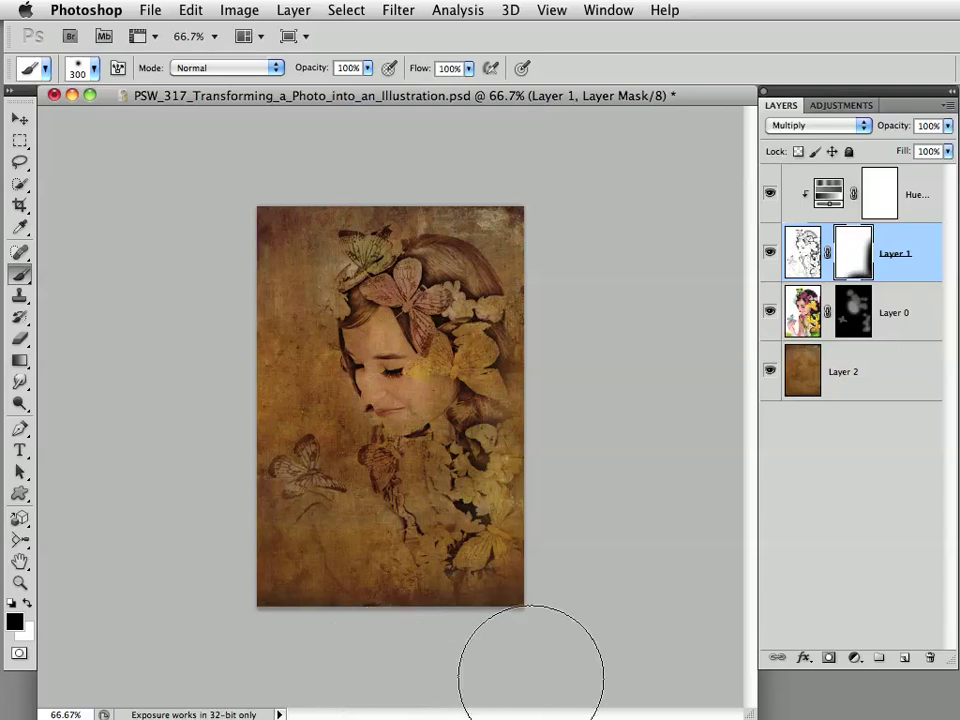
{"action": "left_click", "coordinate": [604, 418], "text": "ctrl"}
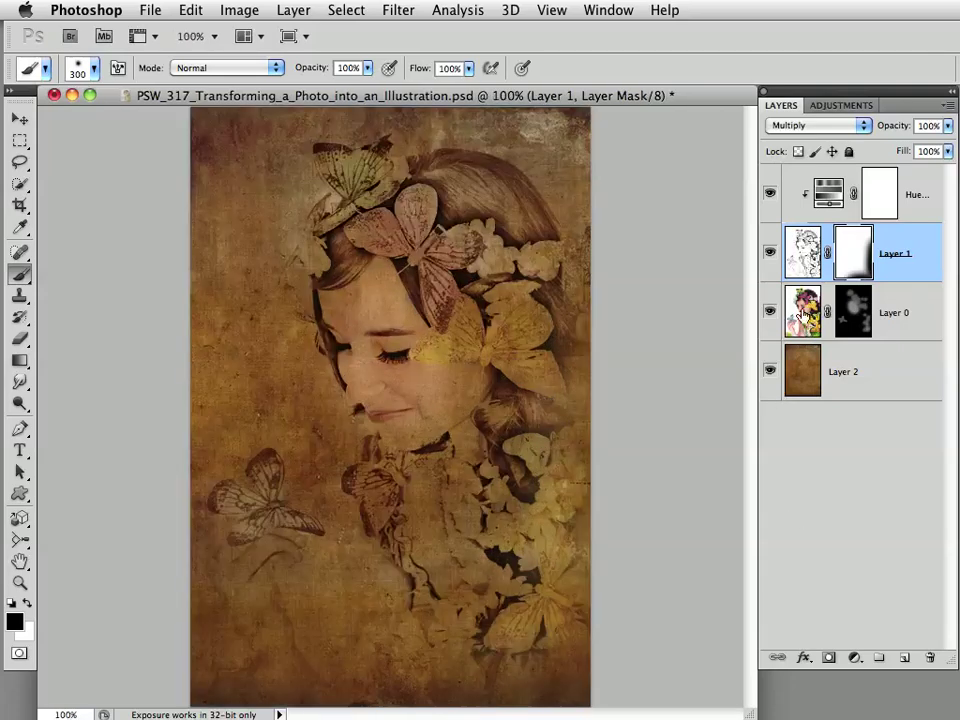
- Turn the sketch layer's mask off and on repeatedly to compare the image with and without the faded edge
{"action": "left_click", "coordinate": [858, 262], "text": "shift"}
{"action": "left_click", "coordinate": [858, 262], "text": "shift"}
{"action": "left_click", "coordinate": [858, 262], "text": "shift"}
{"action": "left_click", "coordinate": [858, 262], "text": "shift"}
{"action": "left_click", "coordinate": [858, 262], "text": "shift"}
{"action": "left_click", "coordinate": [858, 262], "text": "shift"}
{"action": "left_click", "coordinate": [858, 262], "text": "shift"}
{"action": "left_click", "coordinate": [858, 262], "text": "shift"}
{"action": "left_click", "coordinate": [858, 262], "text": "shift"}
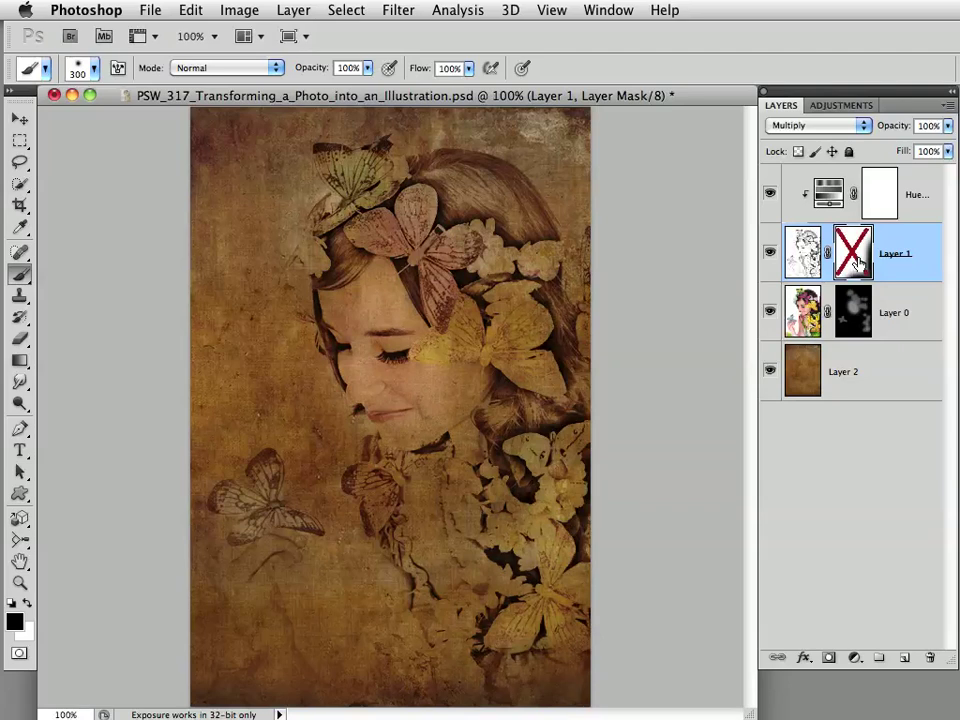
{"action": "left_click", "coordinate": [858, 262], "text": "shift"}
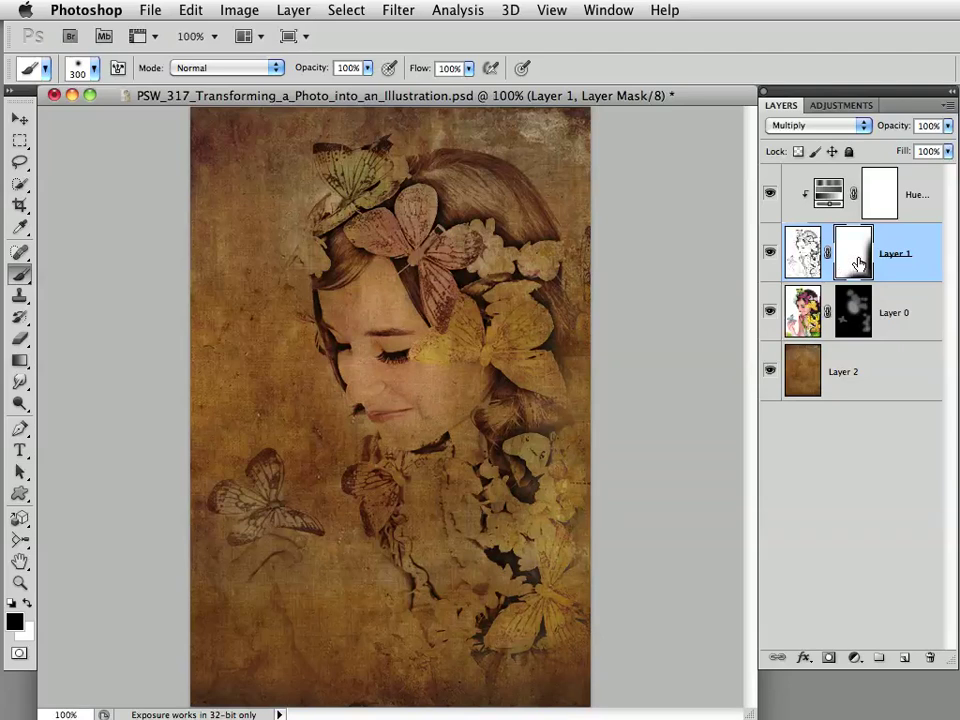
- Add a Curves adjustment above the texture layer and brighten it by raising input 161 to output 184
{"action": "left_click", "coordinate": [802, 373]}
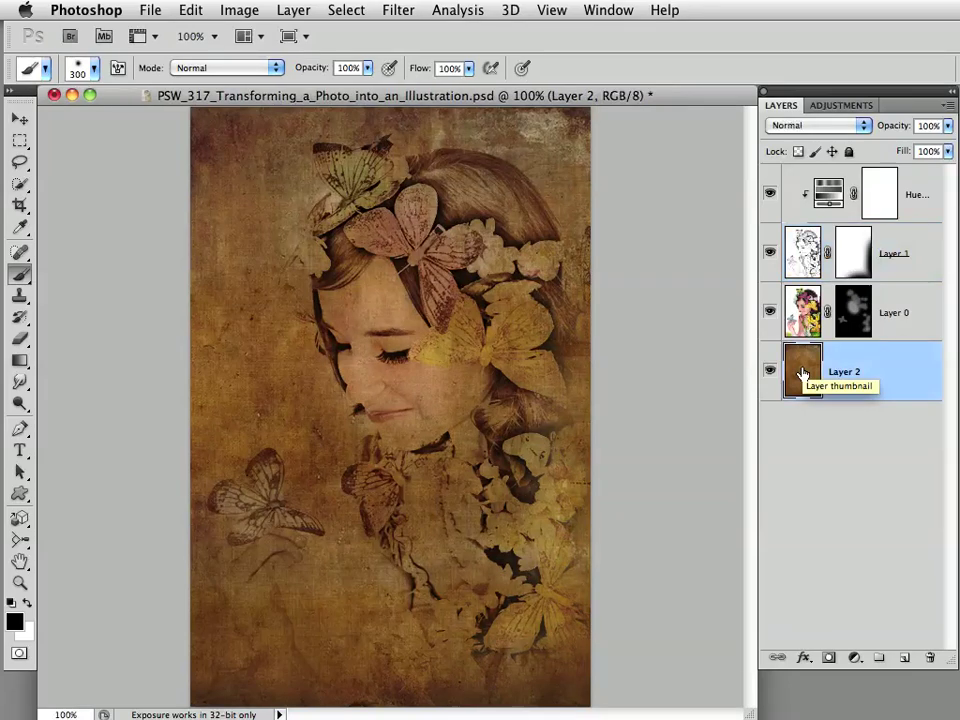
{"action": "left_click", "coordinate": [833, 107]}
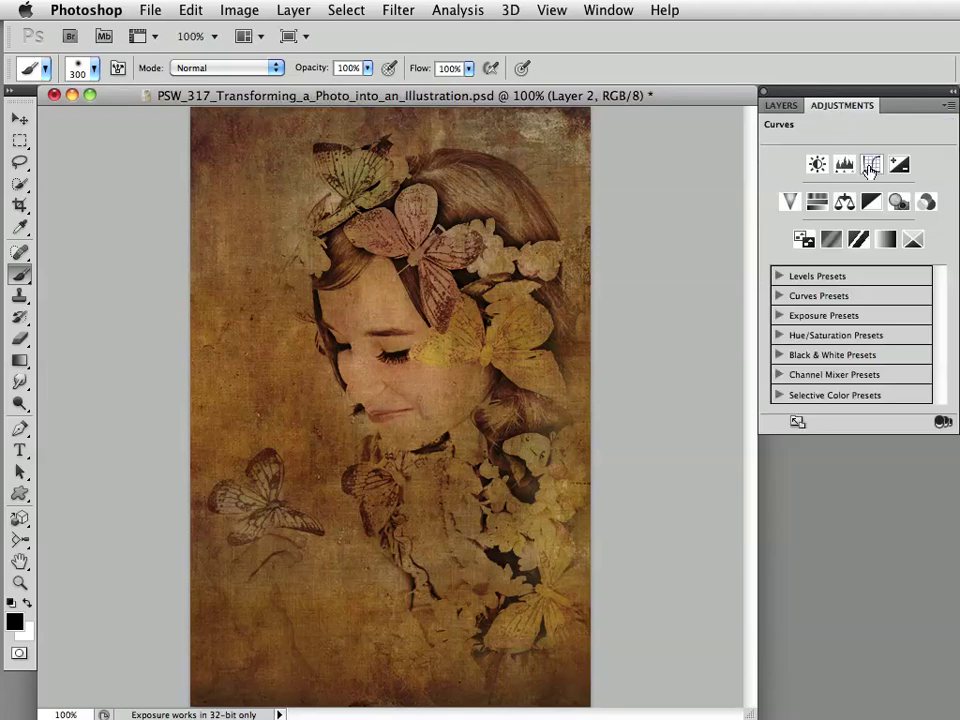
{"action": "left_click", "coordinate": [871, 167]}
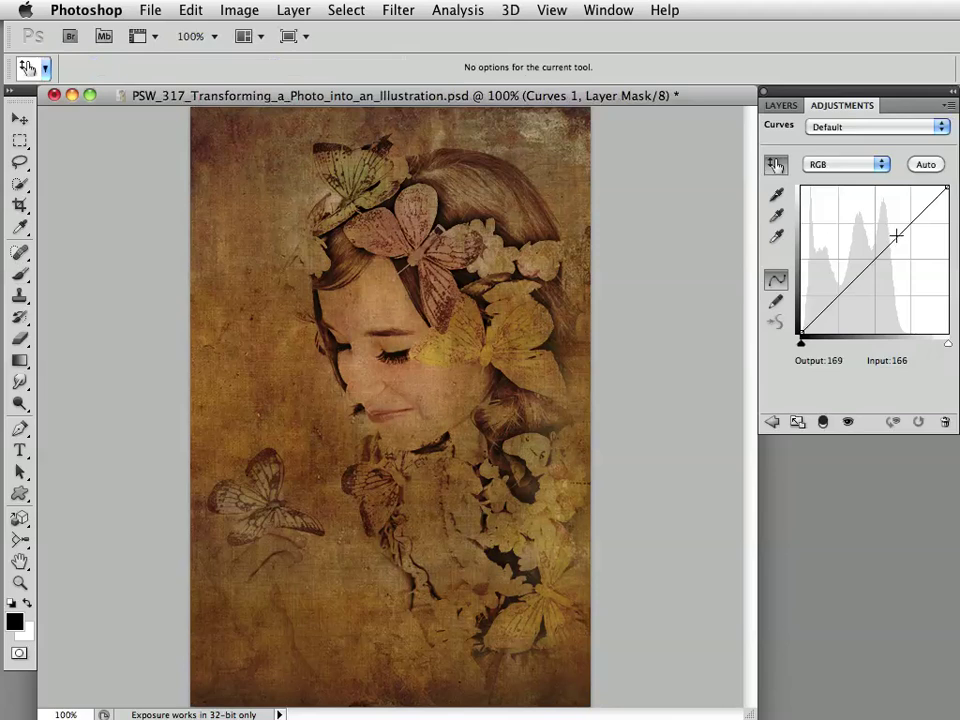
{"action": "left_click_drag", "start_coordinate": [896, 235], "coordinate": [893, 226]}
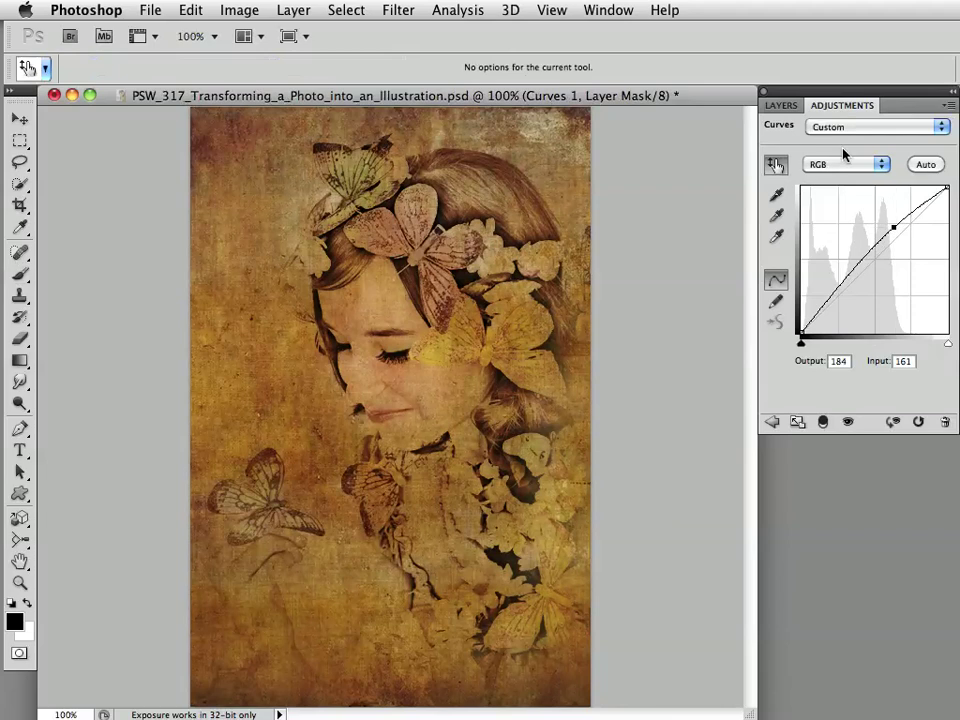
- Invert the Curves mask to black and paint white over the face and torso with a 250-pixel brush to reveal the brightening
{"action": "left_click", "coordinate": [781, 104]}
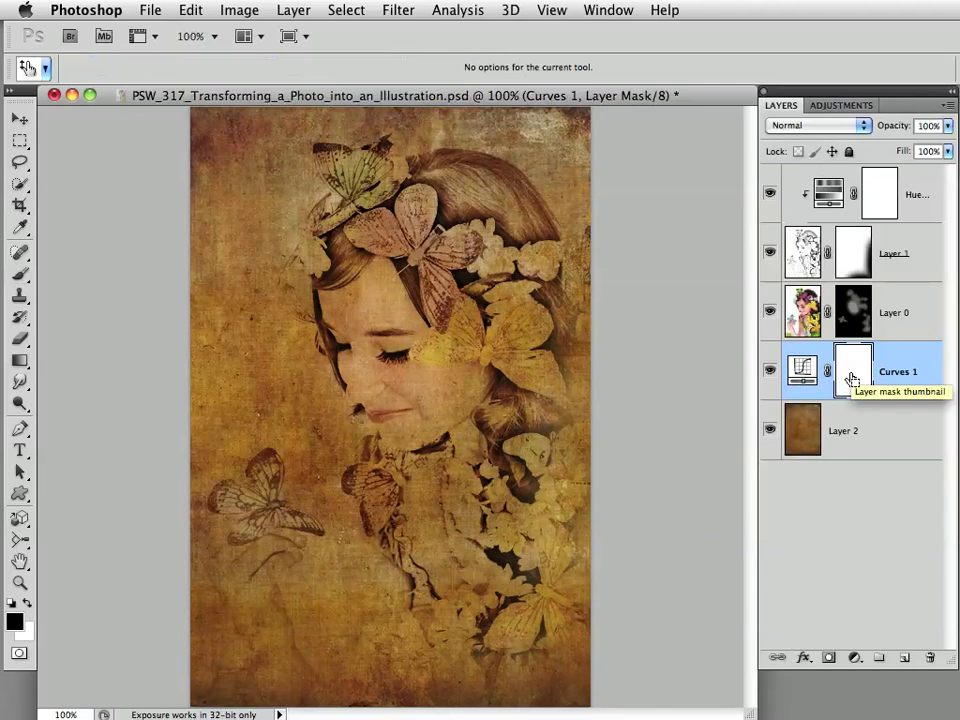
{"action": "key", "text": "super+i"}
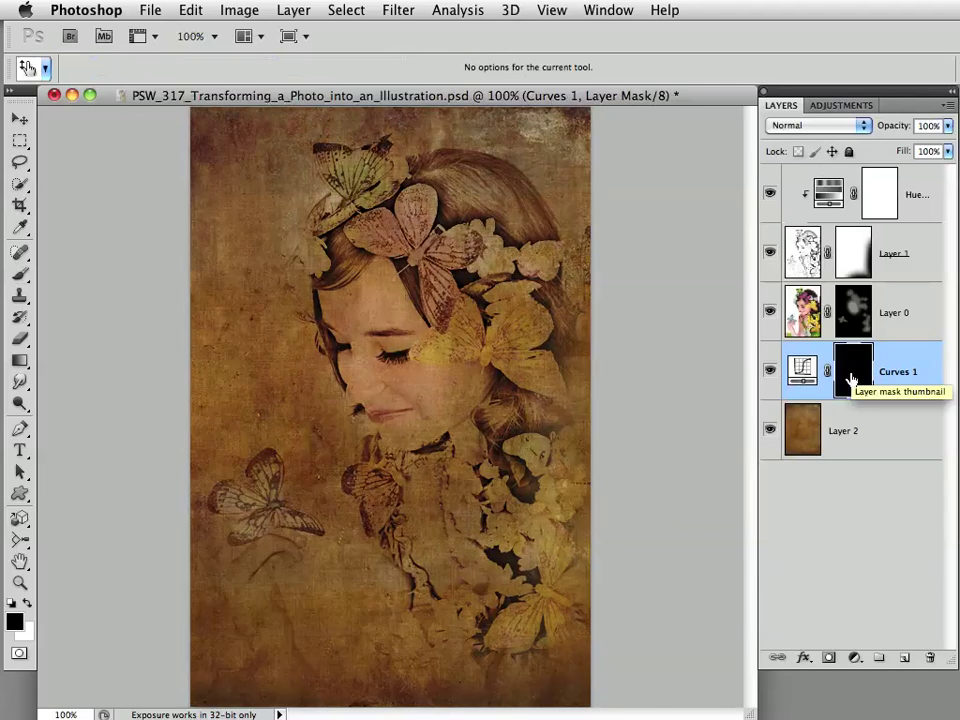
{"action": "left_click", "coordinate": [21, 274]}
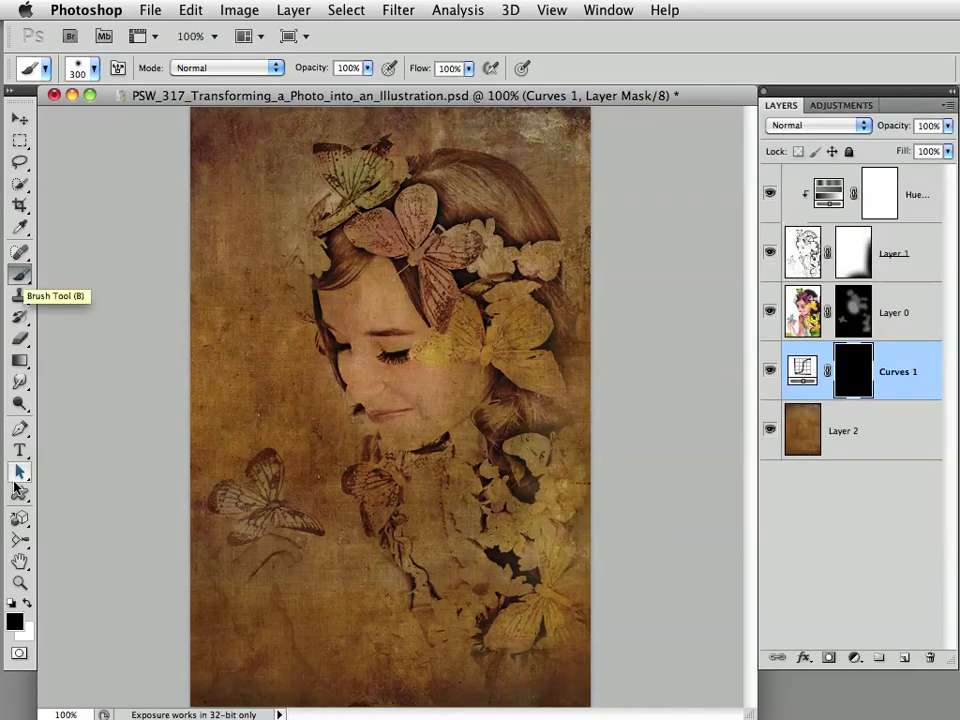
{"action": "key", "text": "x"}
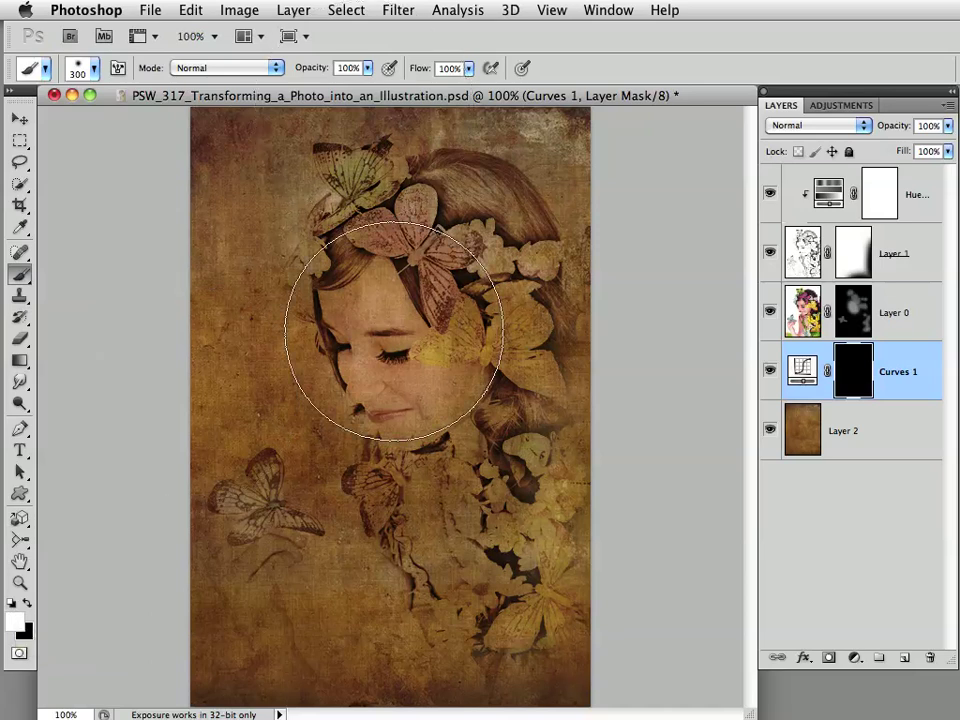
{"action": "key", "text": "bracketleft"}
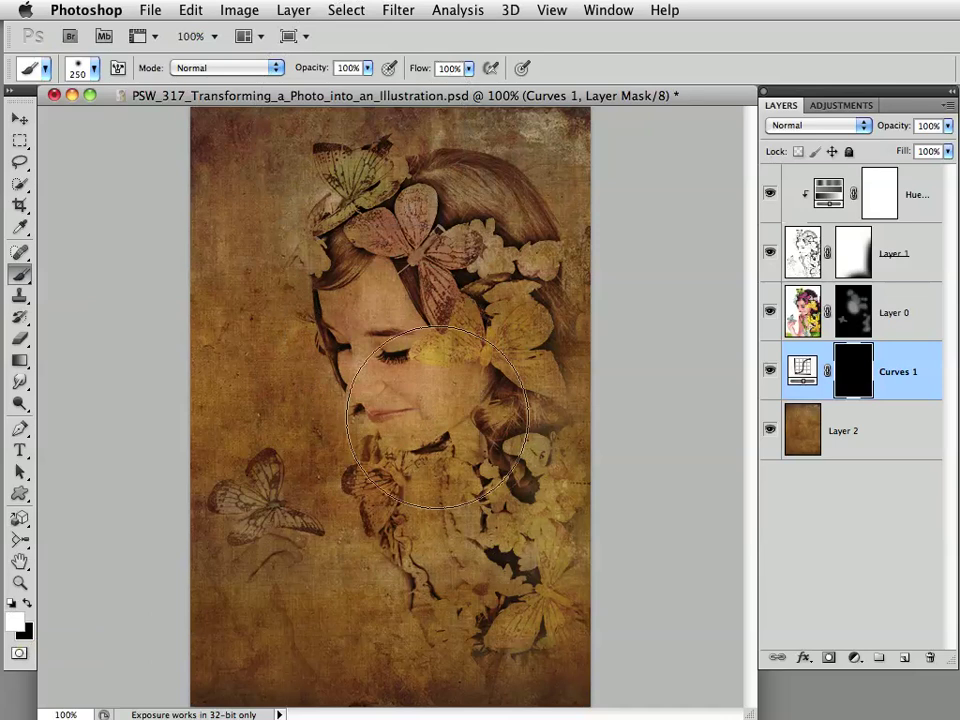
{"action": "mouse_move", "coordinate": [437, 417]}
{"action": "left_mouse_down"}
{"action": "mouse_move", "coordinate": [375, 274]}
{"action": "mouse_move", "coordinate": [402, 524]}
{"action": "mouse_move", "coordinate": [483, 553]}
{"action": "left_mouse_up"}
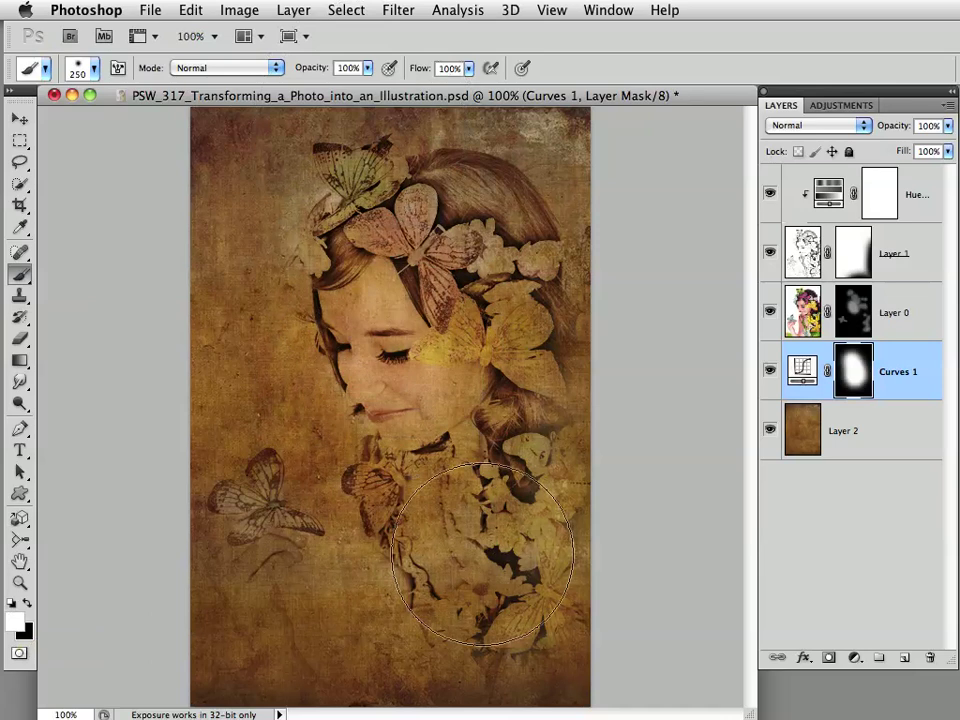
- Undo the last Curves mask painting and repaint it white with the 250-pixel brush over the face, torso and lower left background
{"action": "key", "text": "ctrl+z"}
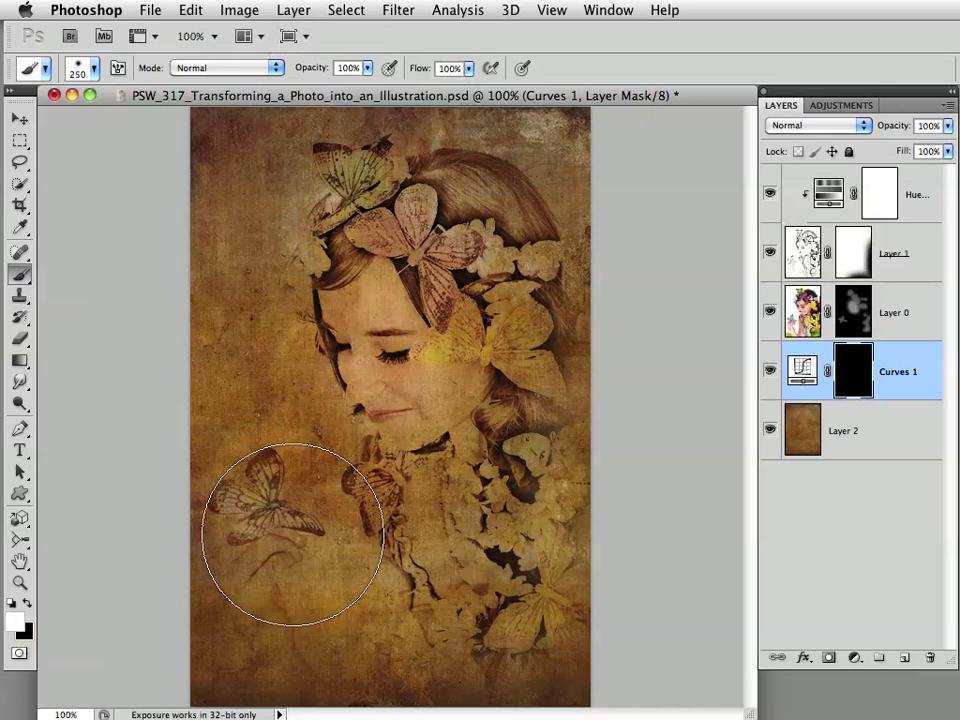
{"action": "mouse_move", "coordinate": [292, 535]}
{"action": "left_mouse_down"}
{"action": "mouse_move", "coordinate": [411, 513]}
{"action": "mouse_move", "coordinate": [448, 496]}
{"action": "mouse_move", "coordinate": [416, 362]}
{"action": "mouse_move", "coordinate": [410, 269]}
{"action": "mouse_move", "coordinate": [435, 251]}
{"action": "mouse_move", "coordinate": [445, 380]}
{"action": "left_mouse_up"}
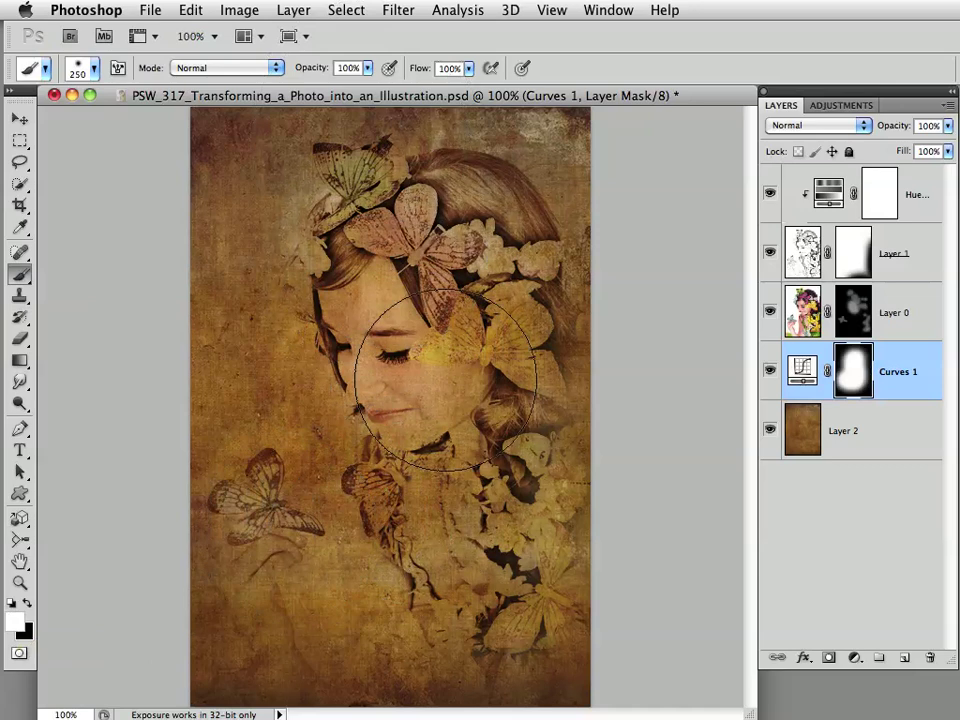
- Compare the image with and without the Curves brightening, and view the masked color photo layer on its own before restoring all layers
{"action": "left_click", "coordinate": [771, 374]}
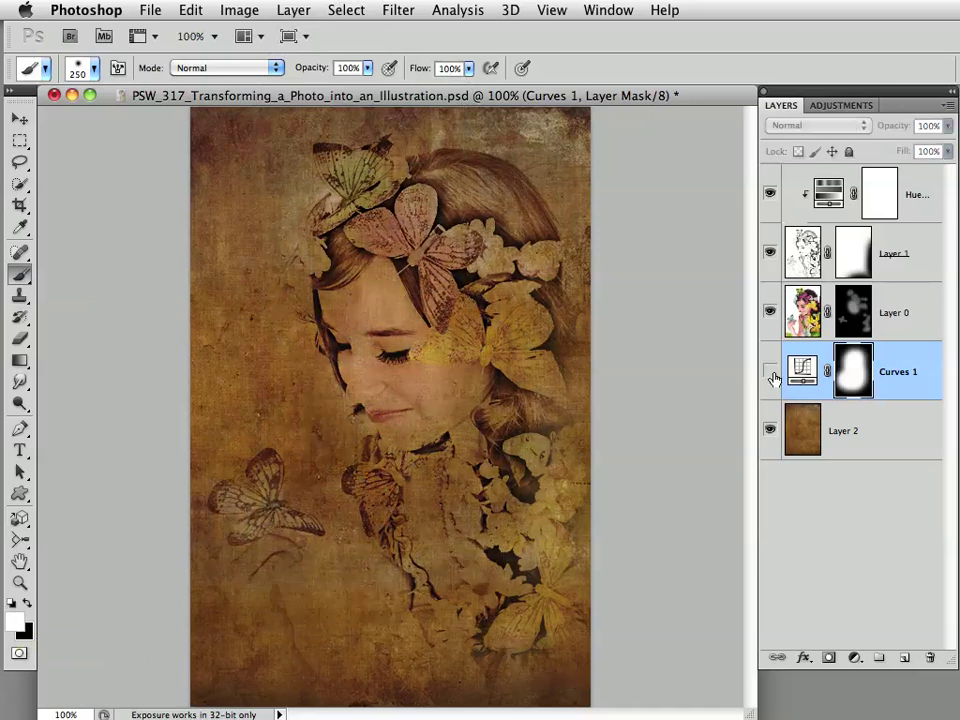
{"action": "left_click", "coordinate": [771, 374]}
{"action": "left_click", "coordinate": [771, 374]}
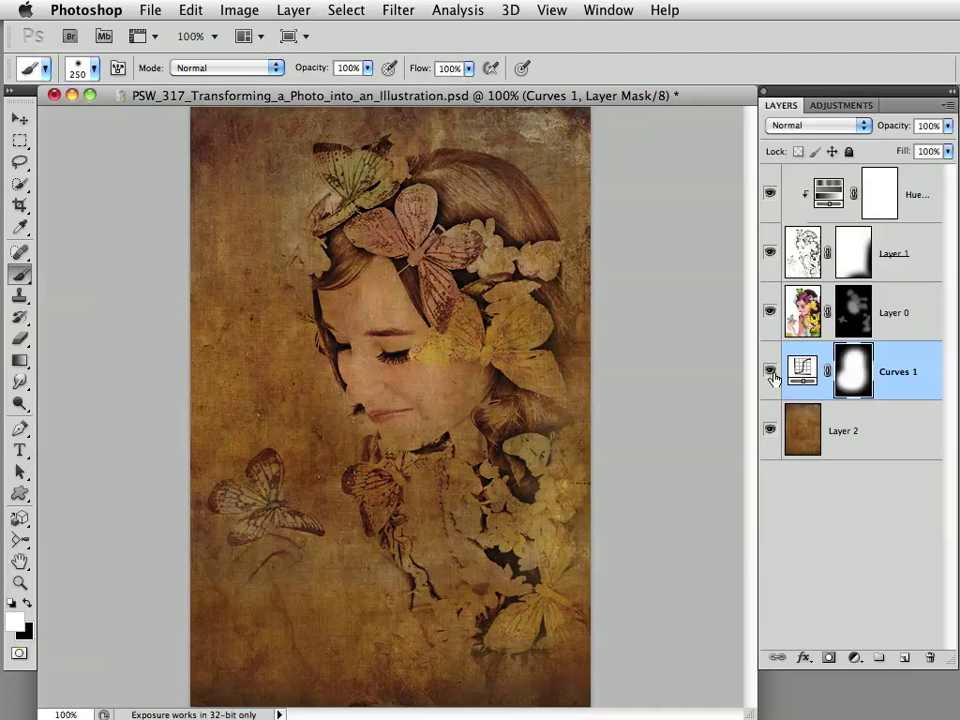
{"action": "left_click", "coordinate": [771, 374]}
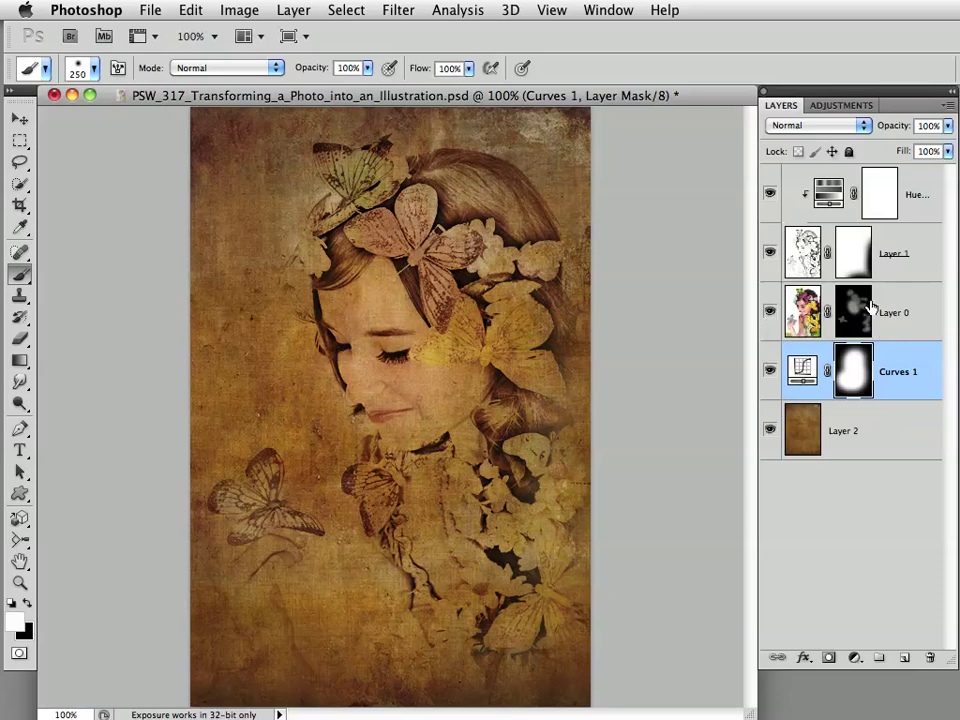
{"action": "left_click", "coordinate": [770, 313], "text": "alt"}
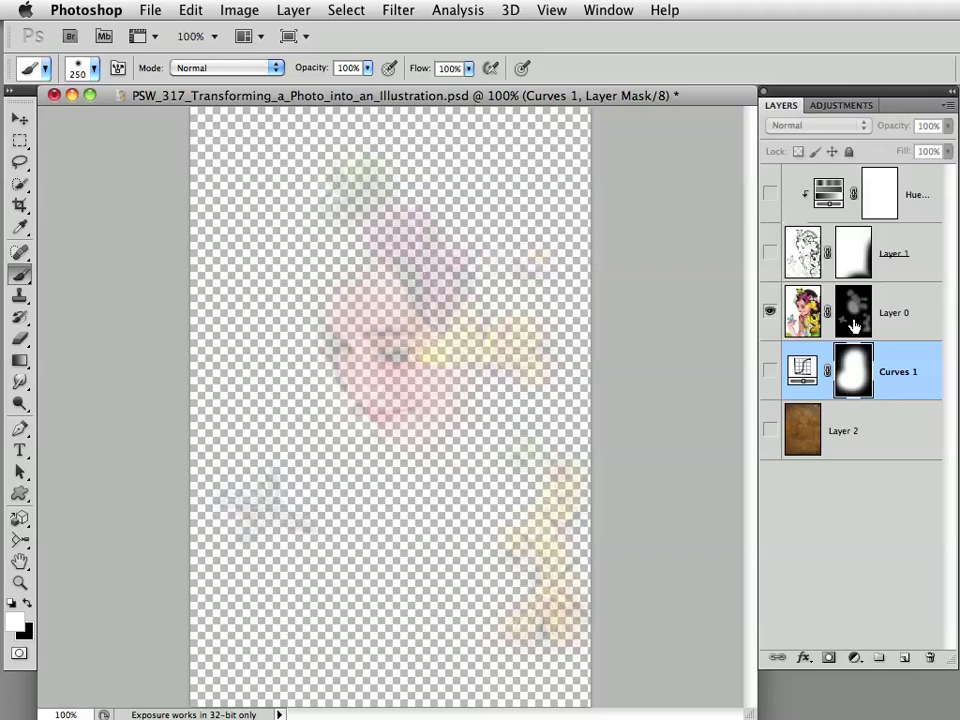
{"action": "left_click", "coordinate": [770, 313], "text": "alt"}
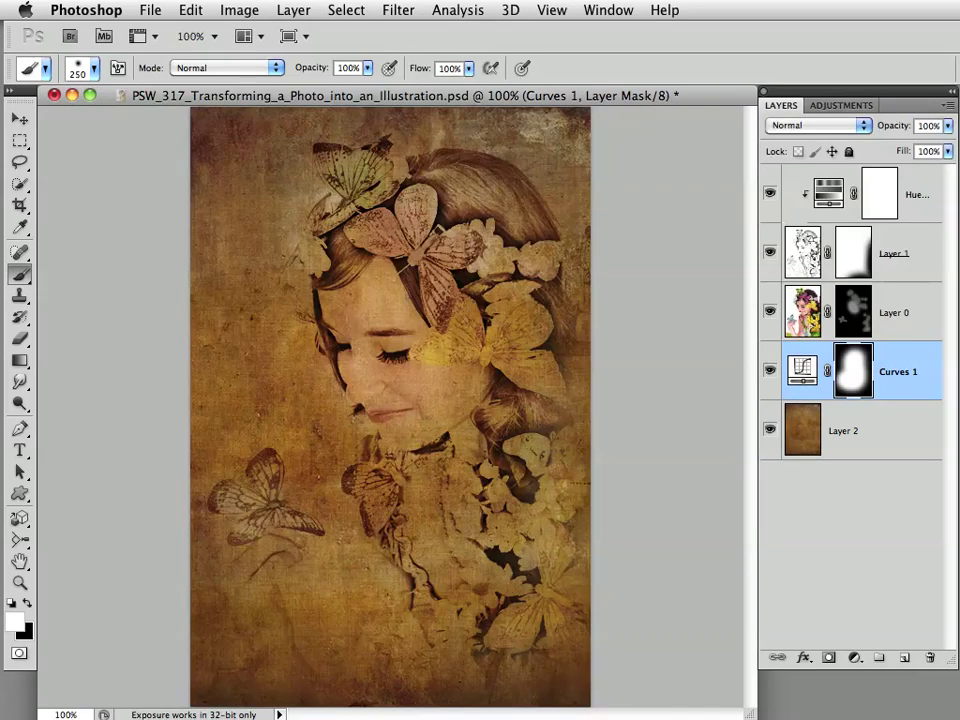